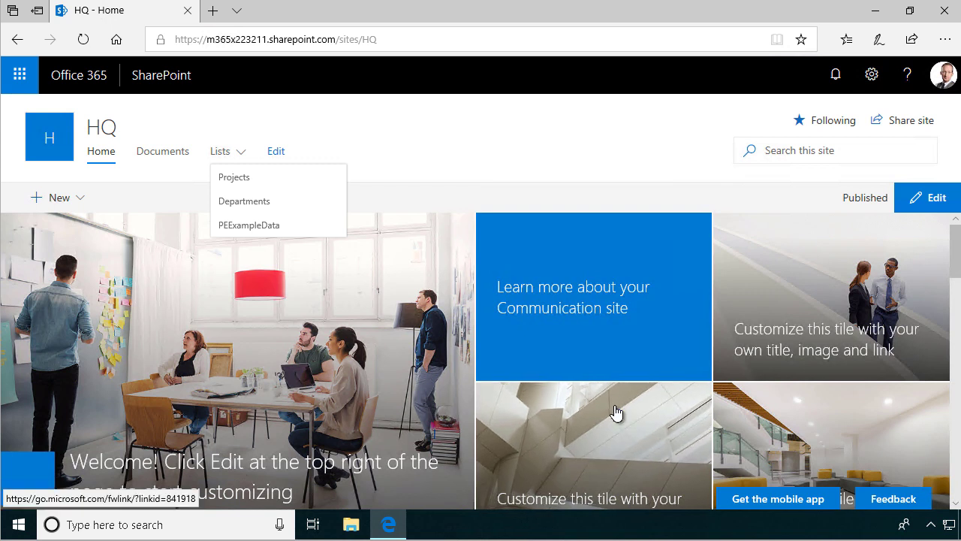
Step: Open the HQ site's contents, look over its lists and open the configuration page of the Pivot Explorer app
{"action": "left_click", "coordinate": [484, 128]}
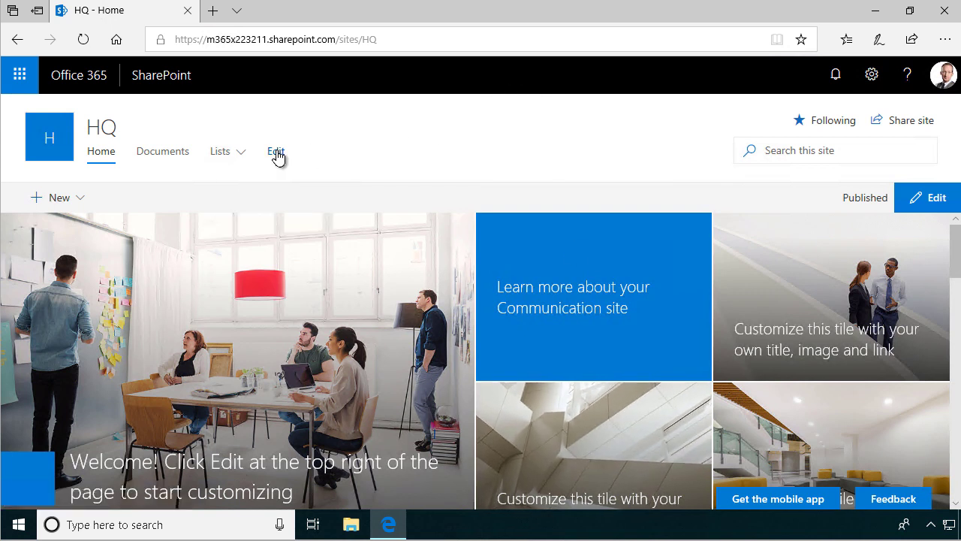
{"action": "left_click", "coordinate": [245, 151]}
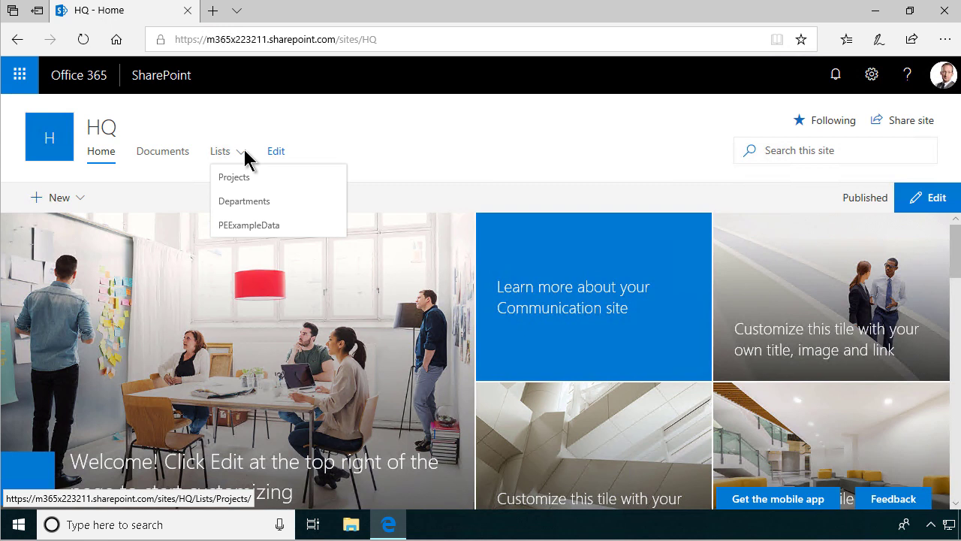
{"action": "left_click", "coordinate": [871, 75]}
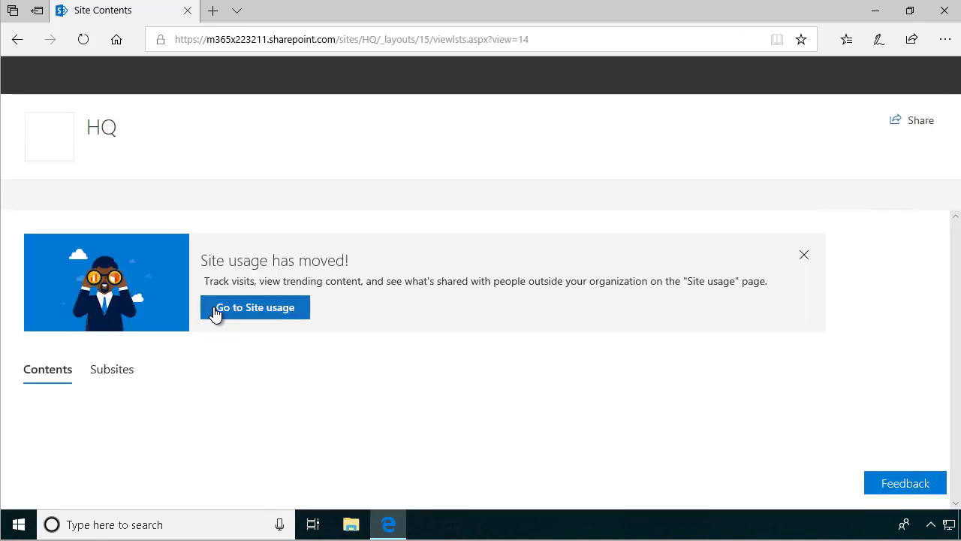
{"action": "scroll", "coordinate": [319, 409], "scroll_direction": "down", "scroll_amount": 3}
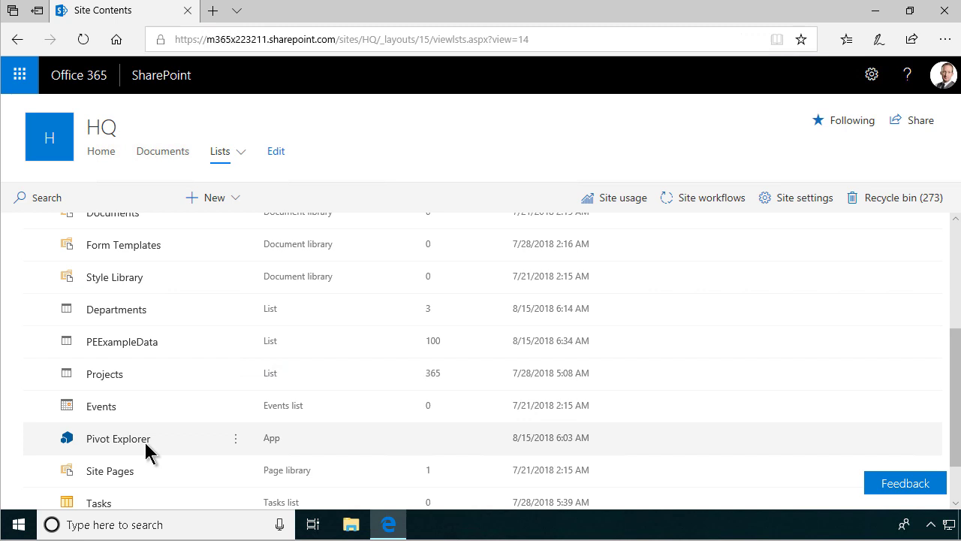
{"action": "scroll", "coordinate": [219, 454], "scroll_direction": "up", "scroll_amount": 2}
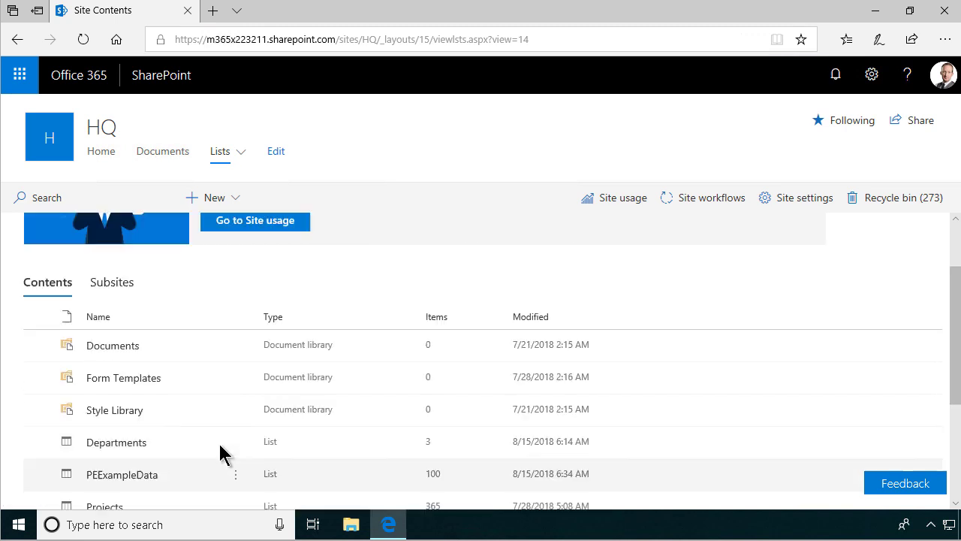
{"action": "scroll", "coordinate": [214, 443], "scroll_direction": "down", "scroll_amount": 1}
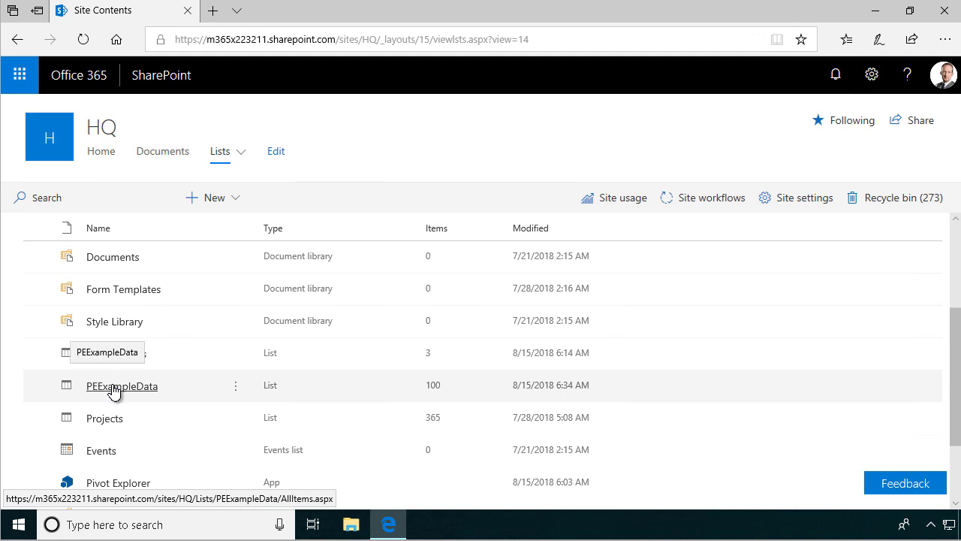
{"action": "mouse_move", "coordinate": [240, 159]}
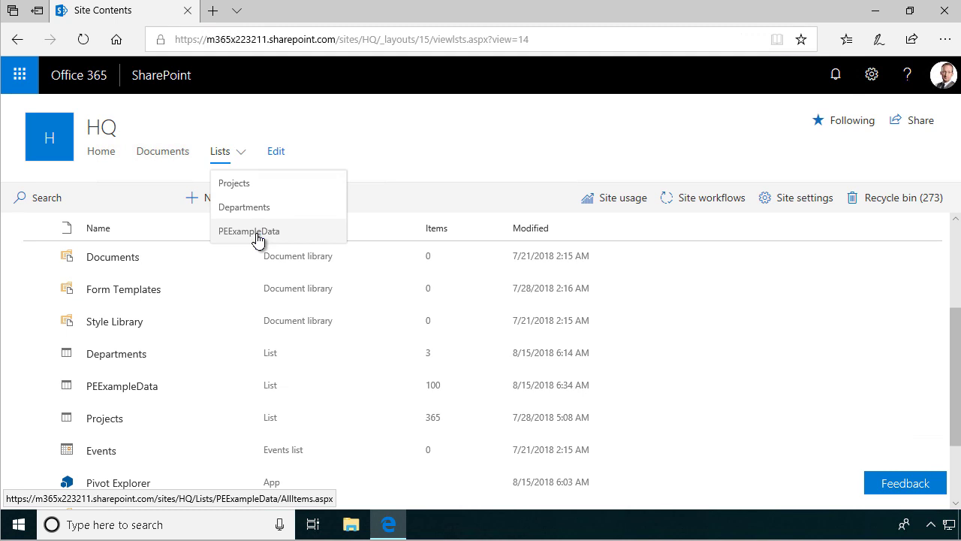
{"action": "scroll", "coordinate": [151, 470], "scroll_direction": "down", "scroll_amount": 1}
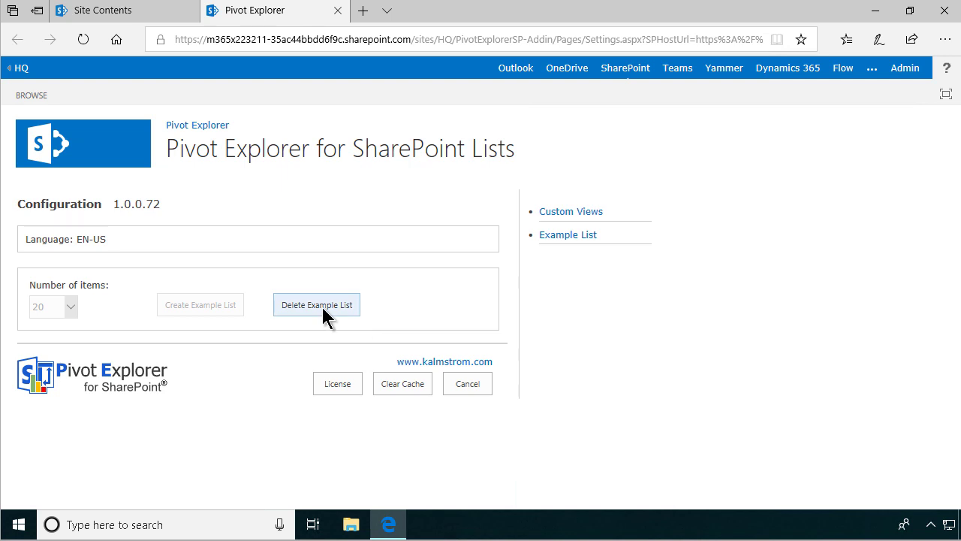
Step: Return to the HQ site, open the PEExampleData list and load it in Pivot Explorer
{"action": "left_click", "coordinate": [22, 75]}
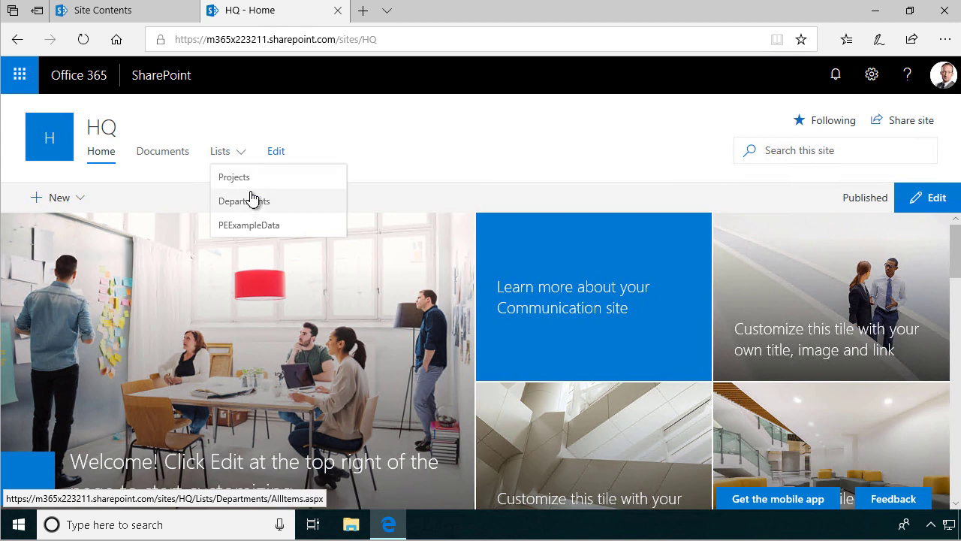
{"action": "left_click", "coordinate": [253, 225]}
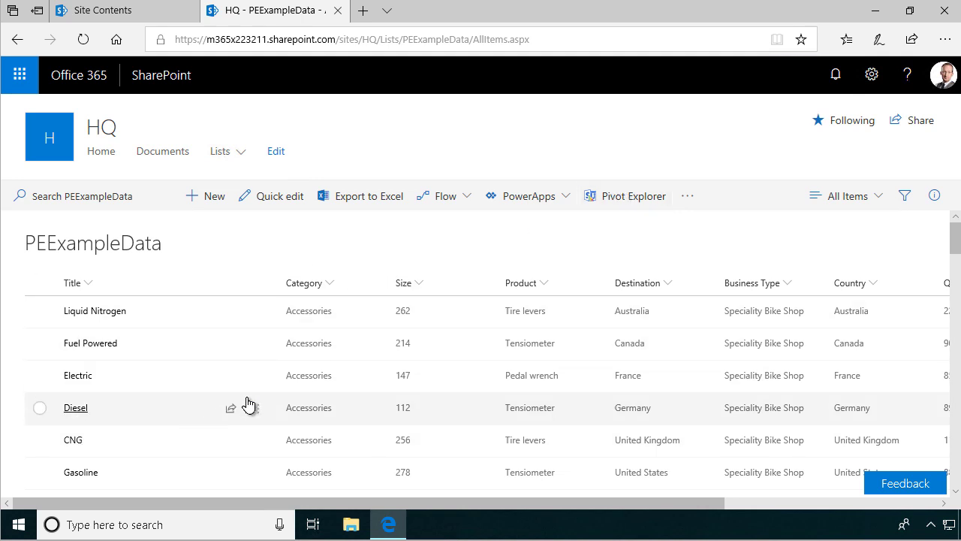
{"action": "left_click", "coordinate": [631, 199]}
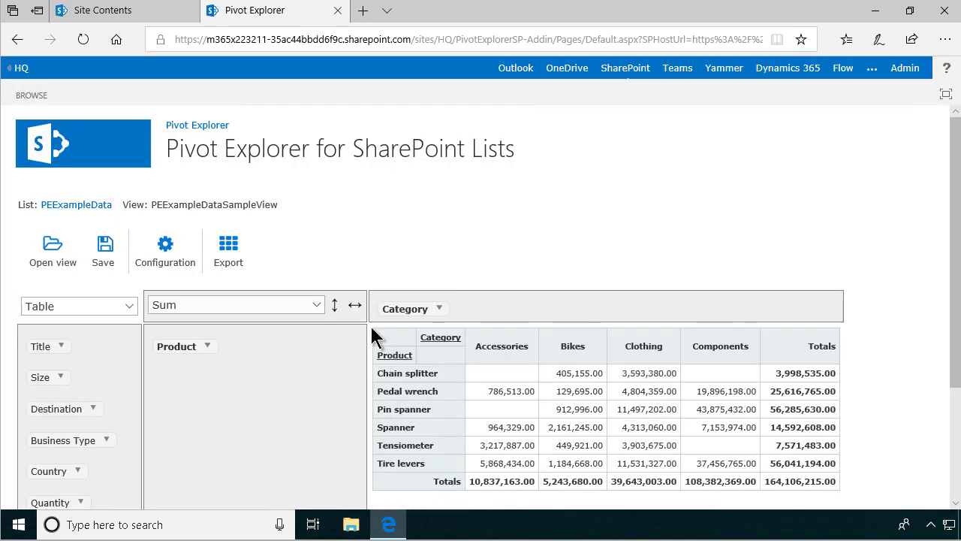
Step: Sum the pivot table by Quantity and switch the summed field back to Total Sales
{"action": "scroll", "coordinate": [871, 293], "scroll_direction": "down", "scroll_amount": 3}
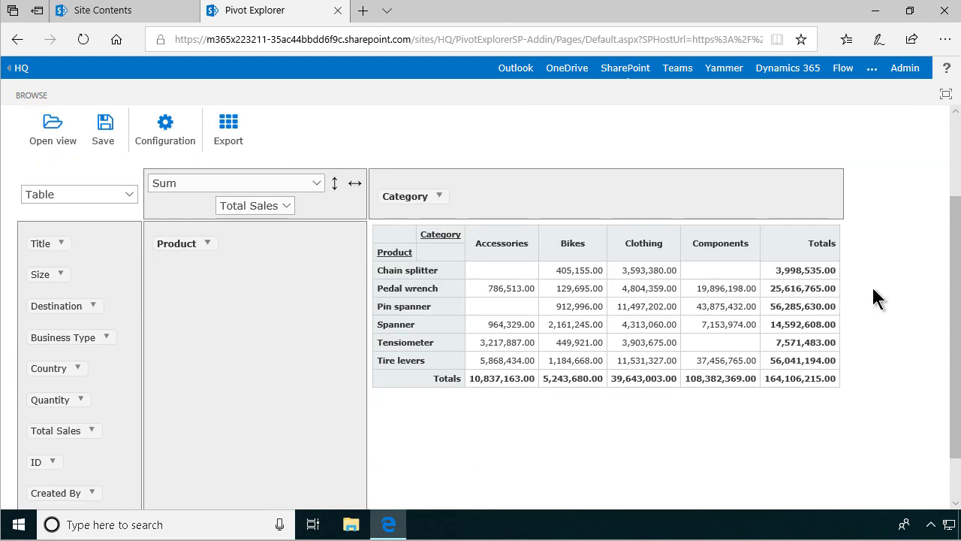
{"action": "scroll", "coordinate": [873, 299], "scroll_direction": "up", "scroll_amount": 2}
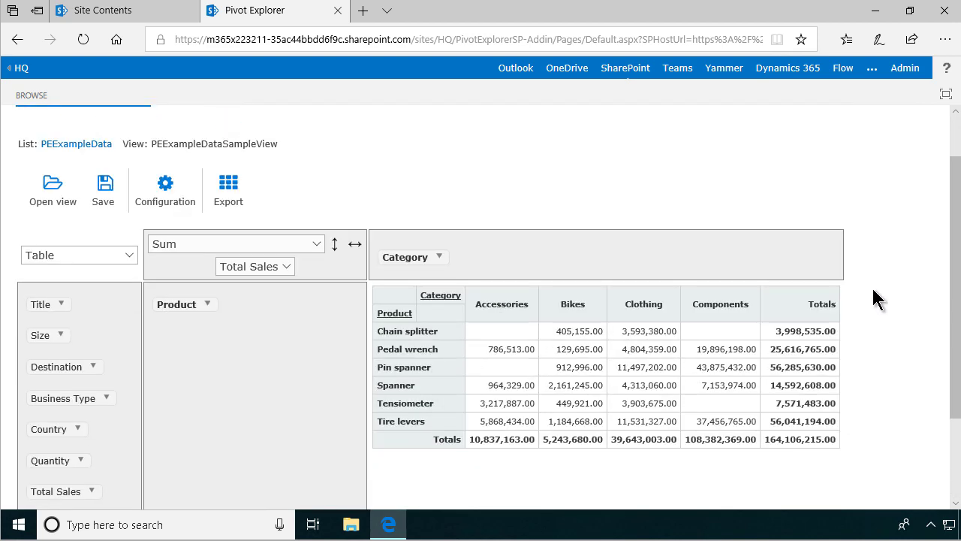
{"action": "left_click", "coordinate": [284, 267]}
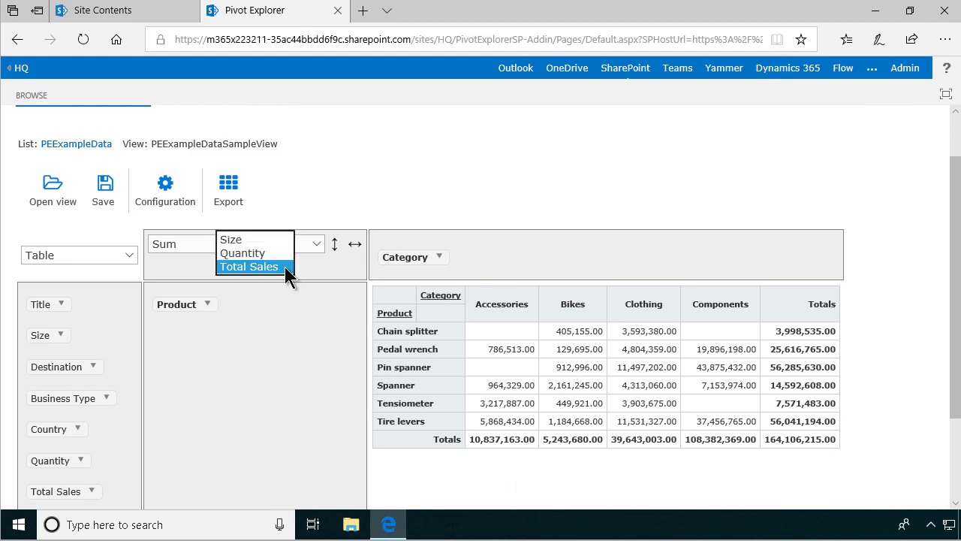
{"action": "left_click", "coordinate": [243, 254]}
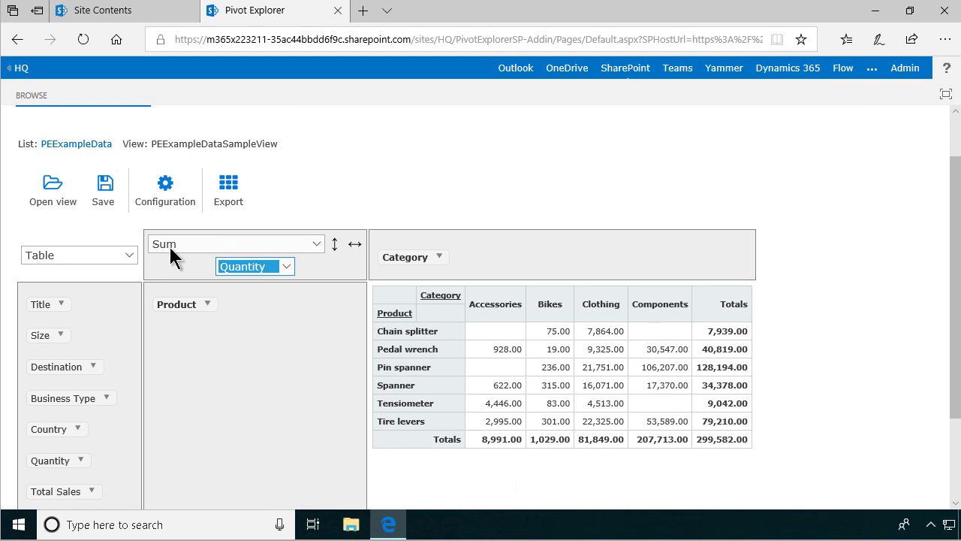
{"action": "left_click", "coordinate": [288, 269]}
{"action": "left_click", "coordinate": [260, 280]}
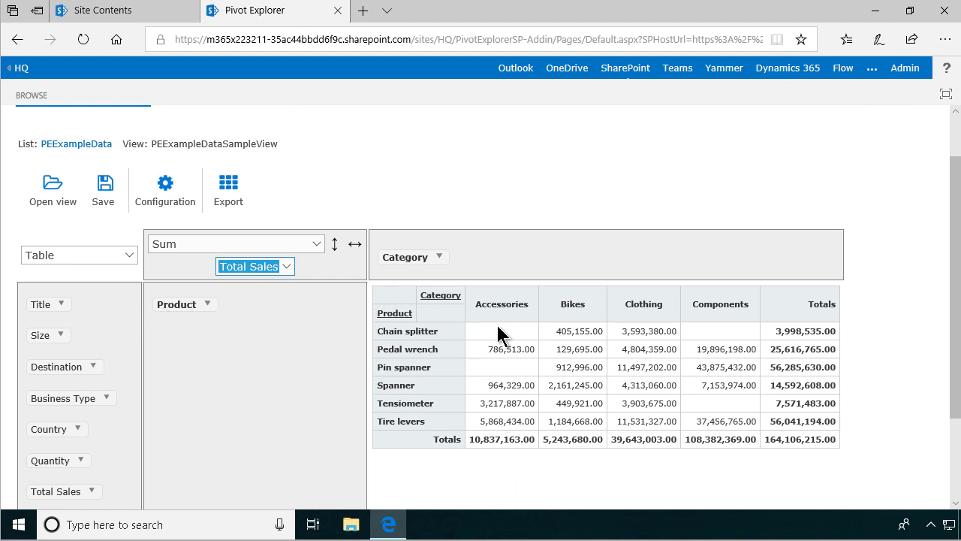
Step: Replace Product with Business Type as the row field of the pivot table
{"action": "left_click_drag", "start_coordinate": [172, 302], "coordinate": [38, 352]}
{"action": "left_click_drag", "start_coordinate": [88, 427], "coordinate": [231, 313]}
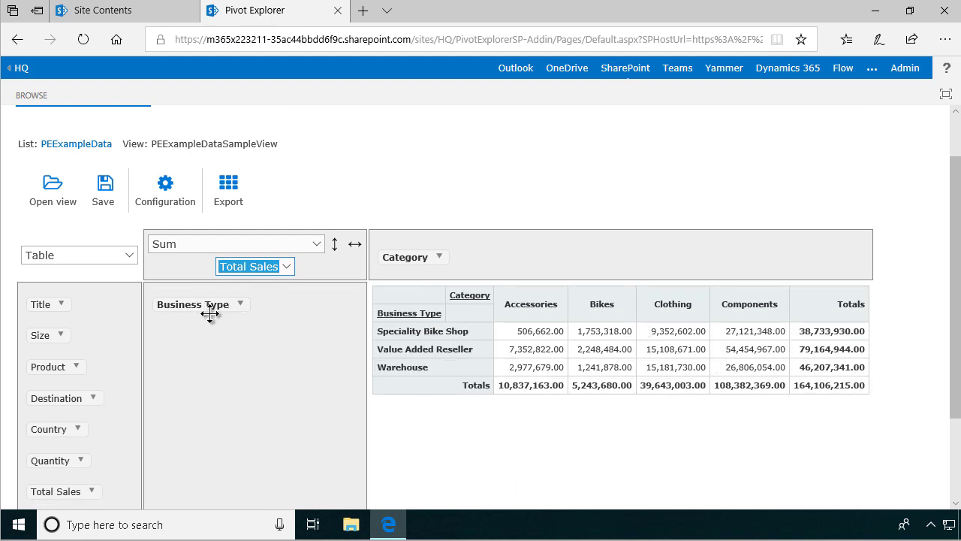
Step: Remove Category from the pivot table's columns and add it back as the column field
{"action": "left_click_drag", "start_coordinate": [401, 257], "coordinate": [88, 337]}
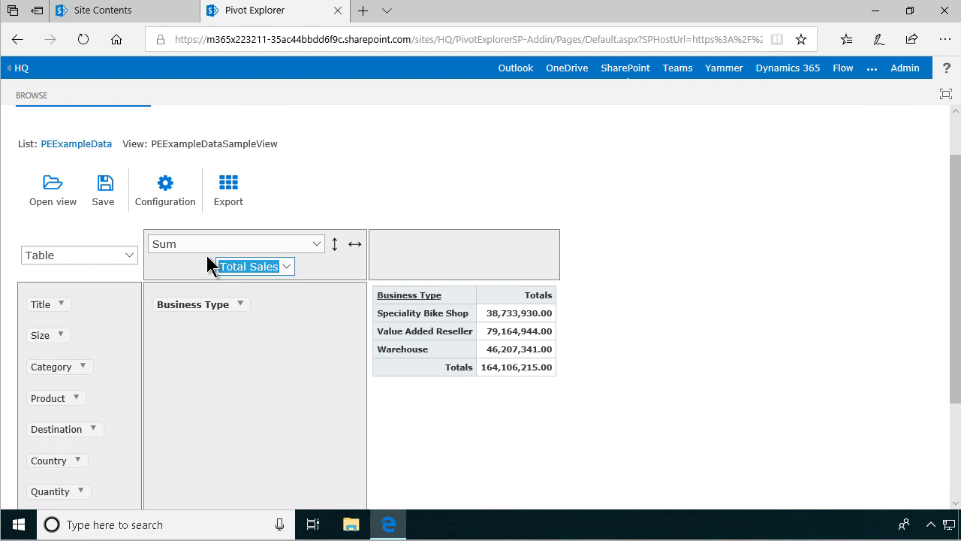
{"action": "left_click", "coordinate": [128, 256]}
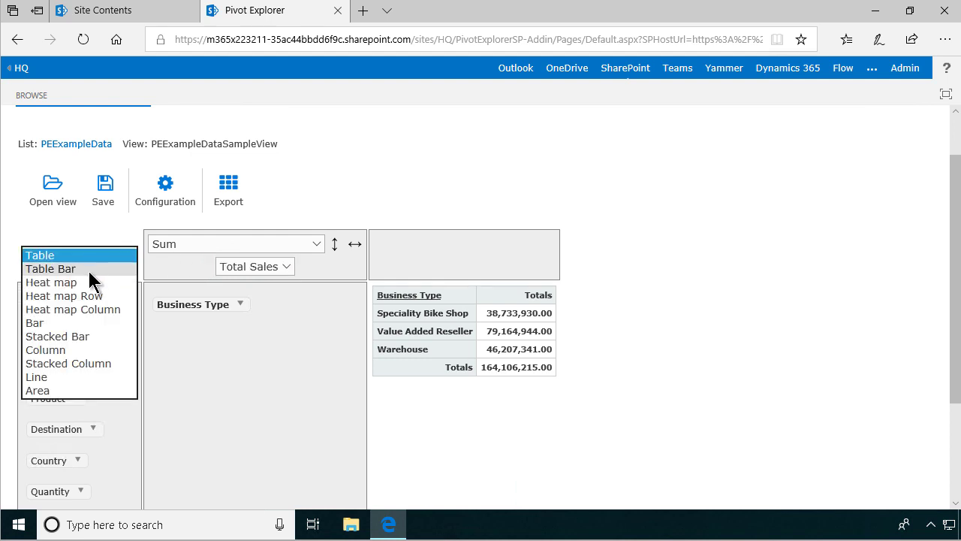
{"action": "left_click", "coordinate": [205, 404]}
{"action": "left_click_drag", "start_coordinate": [54, 366], "coordinate": [506, 265]}
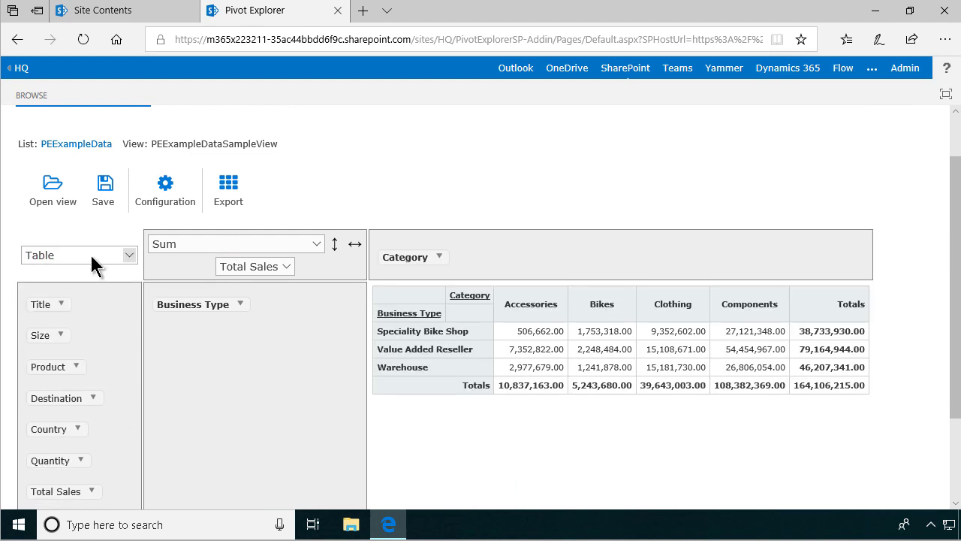
Step: Show the pivot table as a Heat map, a Heat map Row and a Heat map Column in turn
{"action": "left_click", "coordinate": [127, 256]}
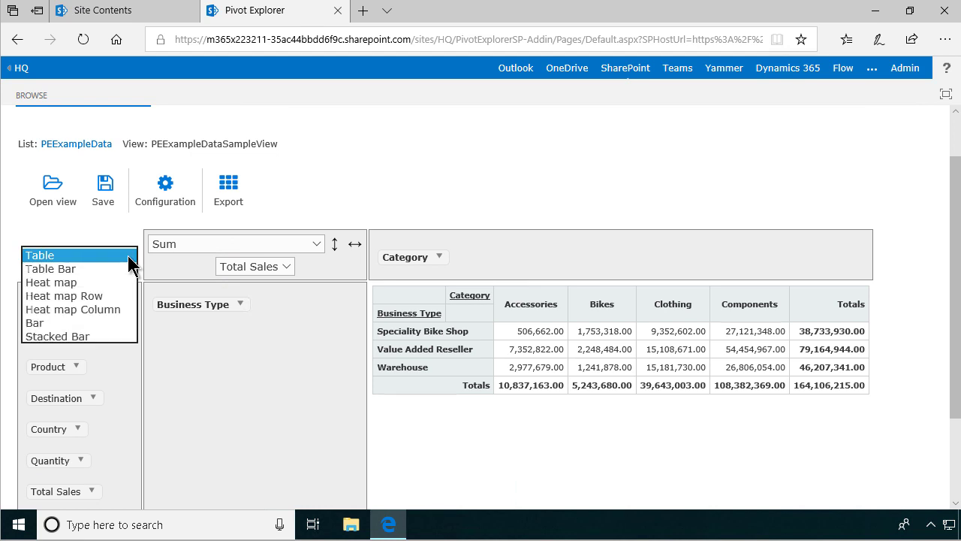
{"action": "left_click", "coordinate": [81, 279]}
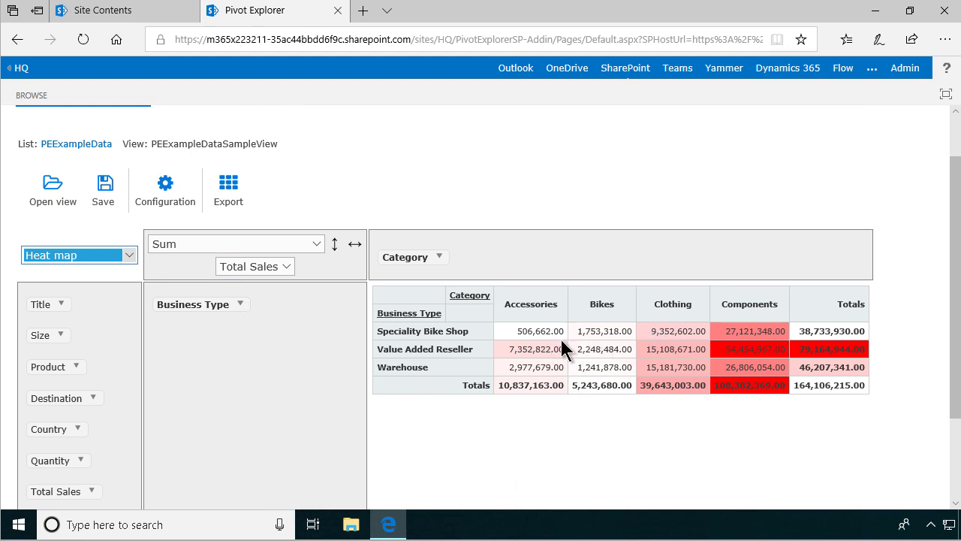
{"action": "left_click", "coordinate": [129, 256]}
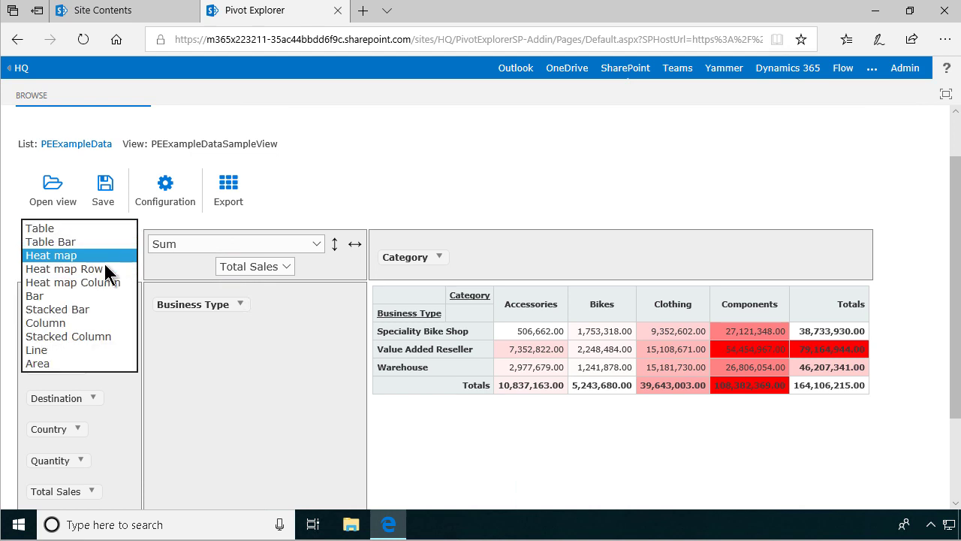
{"action": "left_click", "coordinate": [94, 268]}
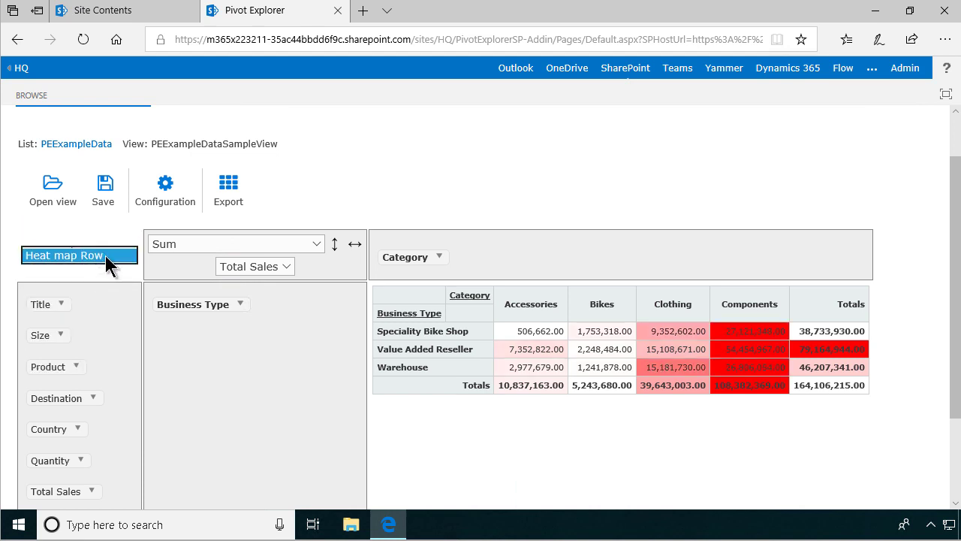
{"action": "left_click", "coordinate": [105, 255]}
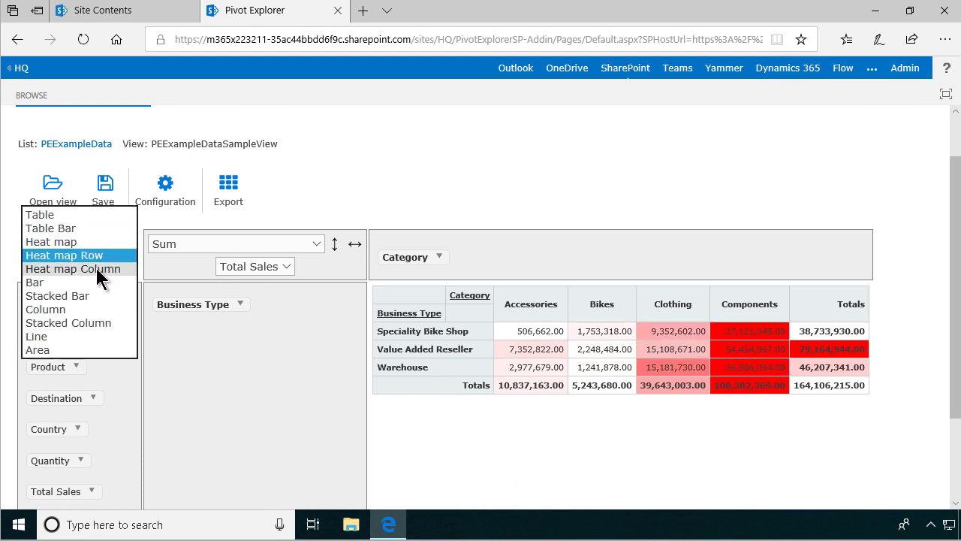
{"action": "left_click", "coordinate": [97, 269]}
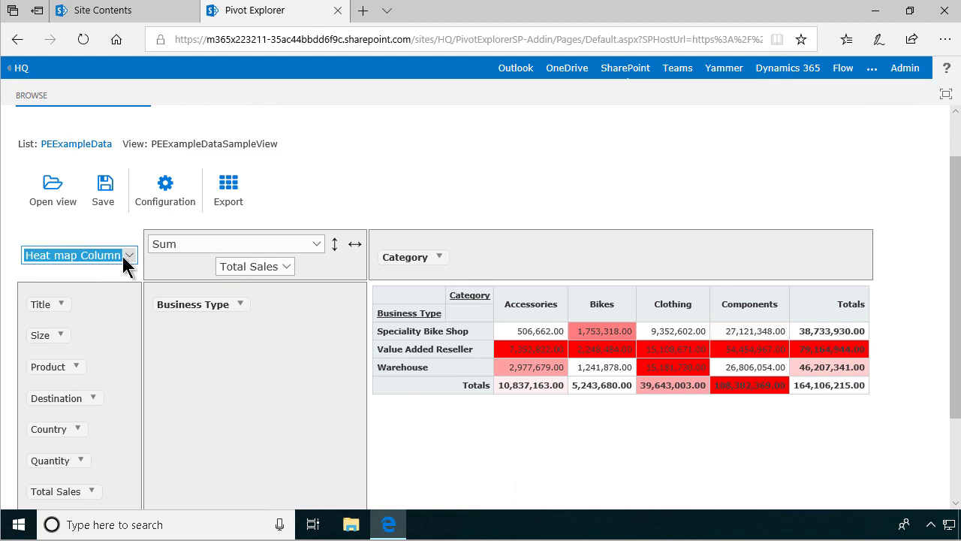
Step: Show the Total Sales data as a Bar chart and as a Stacked Bar chart
{"action": "left_click", "coordinate": [125, 257]}
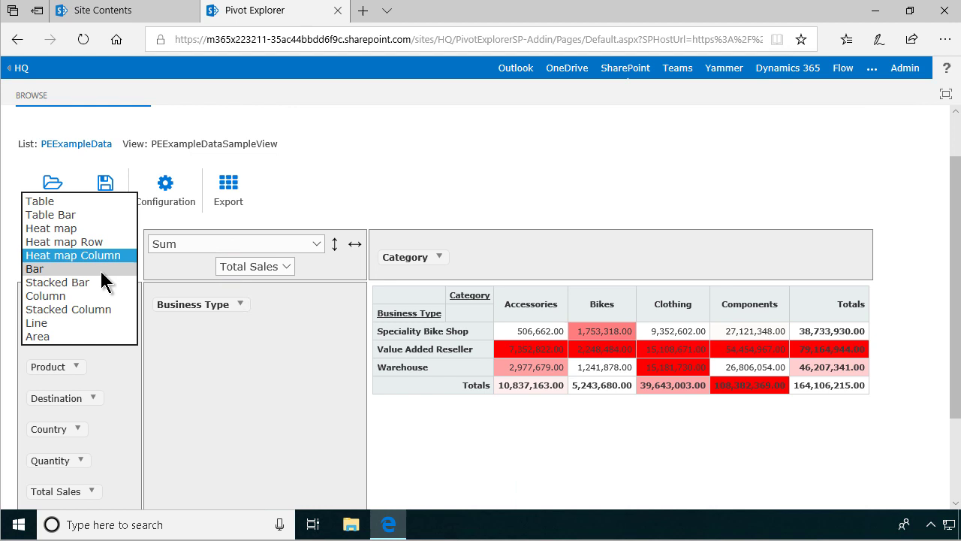
{"action": "left_click", "coordinate": [100, 269]}
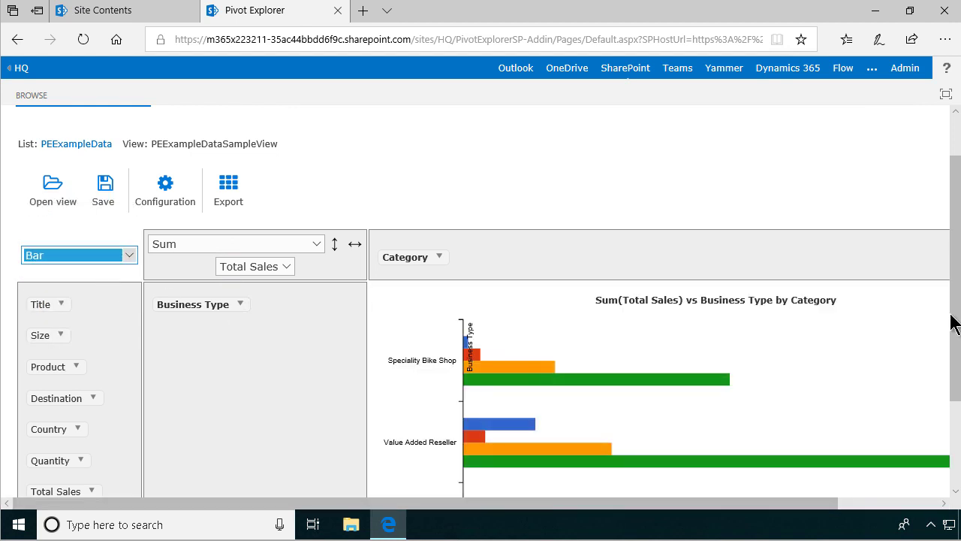
{"action": "mouse_move", "coordinate": [951, 323]}
{"action": "left_mouse_down"}
{"action": "mouse_move", "coordinate": [958, 415]}
{"action": "mouse_move", "coordinate": [951, 301]}
{"action": "mouse_move", "coordinate": [951, 340]}
{"action": "left_mouse_up"}
{"action": "left_click", "coordinate": [71, 207]}
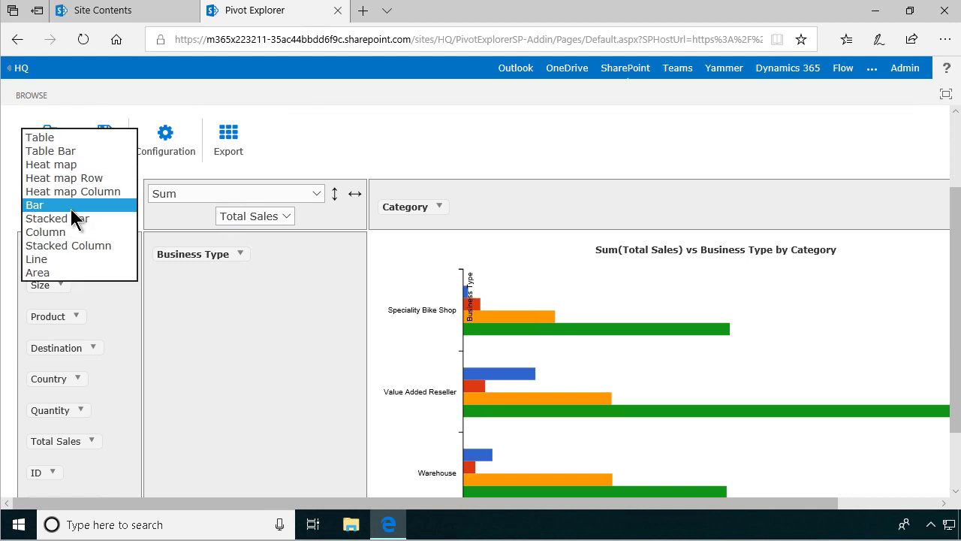
{"action": "left_click", "coordinate": [69, 218]}
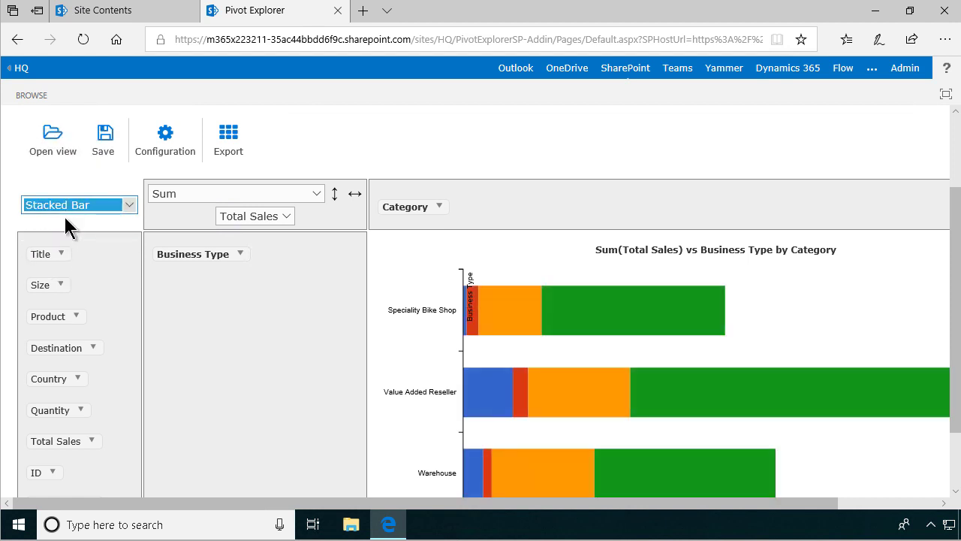
Step: Change the display type to Column and examine the chart of Total Sales by Category and Business Type
{"action": "left_click", "coordinate": [73, 204]}
{"action": "left_click", "coordinate": [70, 220]}
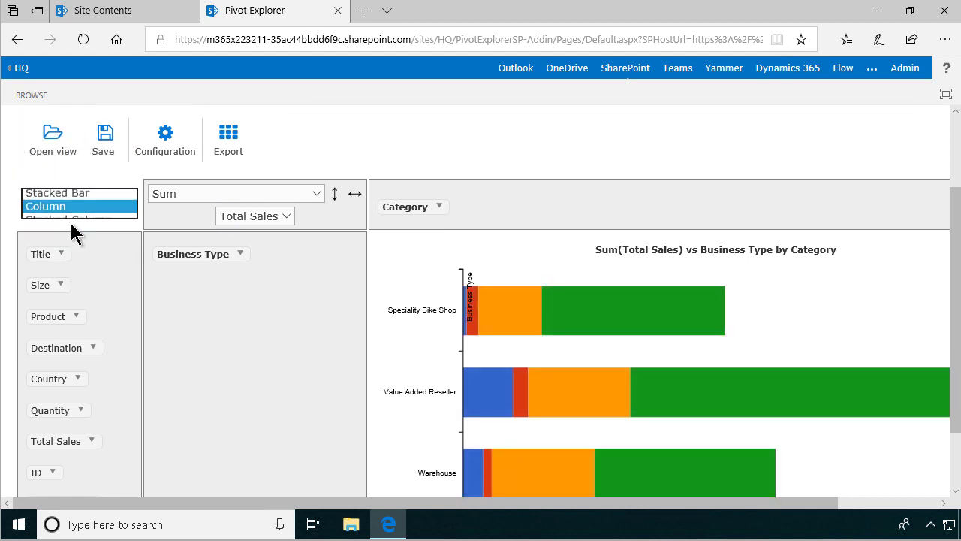
{"action": "left_click_drag", "start_coordinate": [951, 371], "coordinate": [605, 502]}
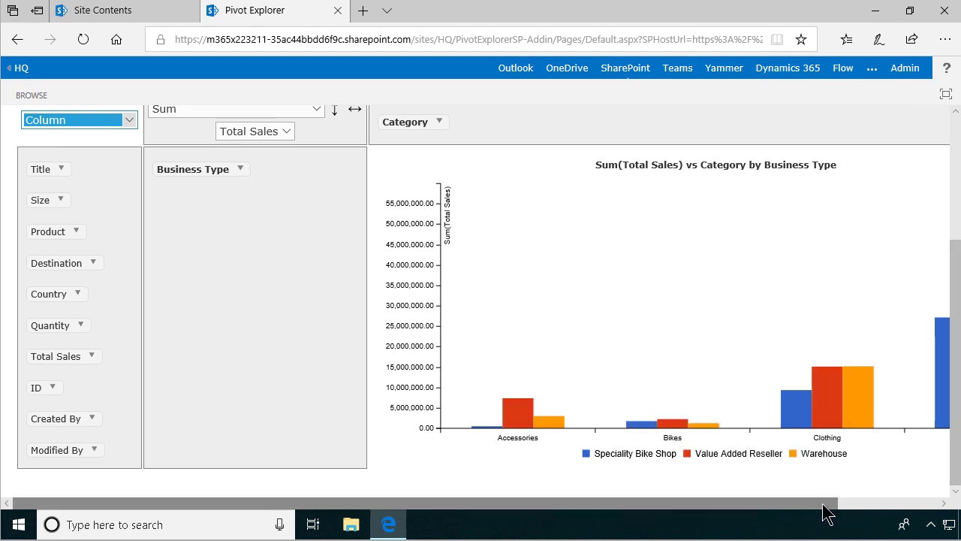
{"action": "left_click_drag", "start_coordinate": [823, 514], "coordinate": [766, 519]}
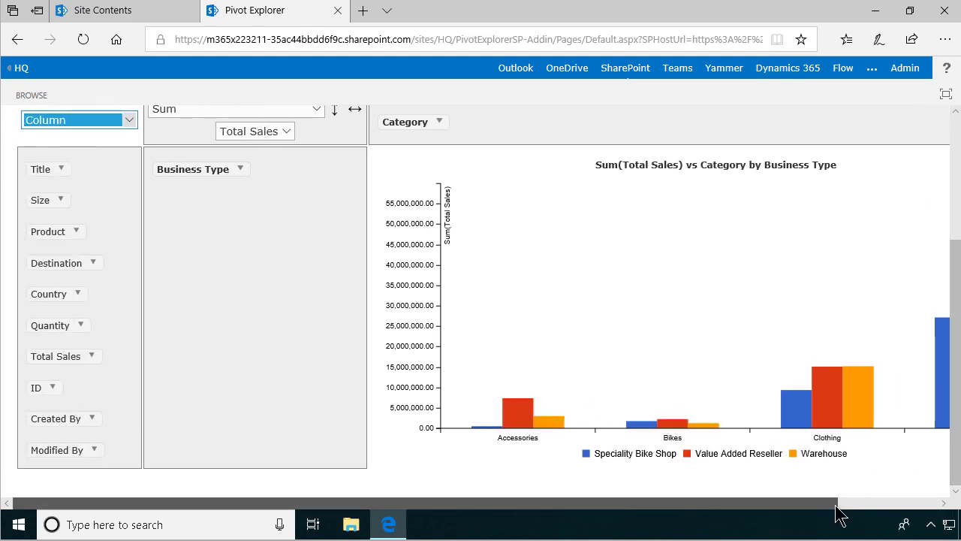
{"action": "left_click_drag", "start_coordinate": [839, 515], "coordinate": [710, 508]}
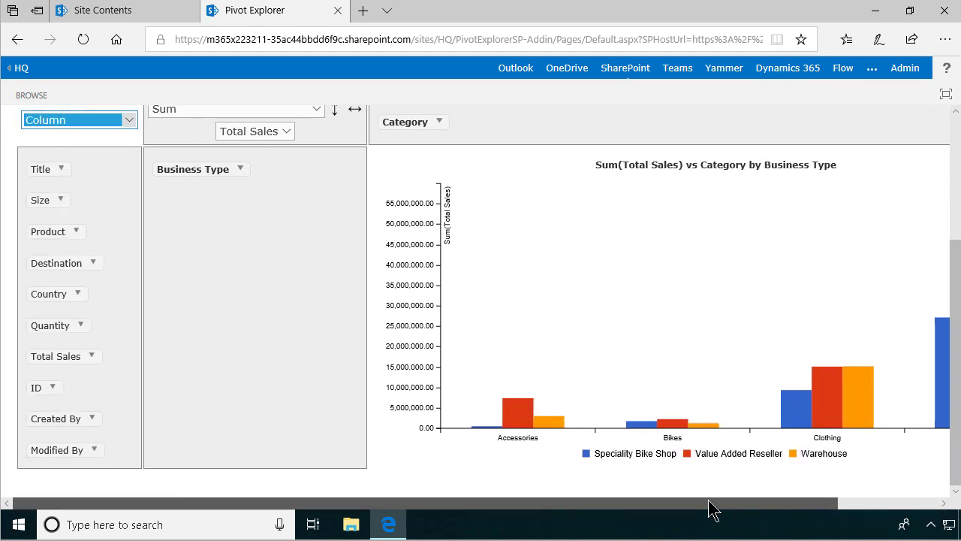
Step: Show the Total Sales data as a Stacked Column, a Line and an Area chart in turn
{"action": "left_click", "coordinate": [129, 125]}
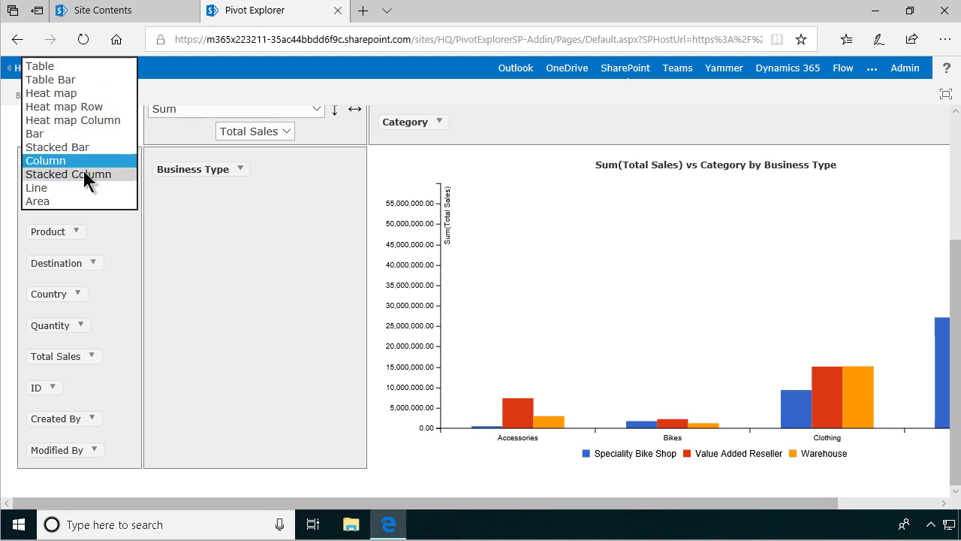
{"action": "left_click", "coordinate": [88, 174]}
{"action": "left_click", "coordinate": [135, 123]}
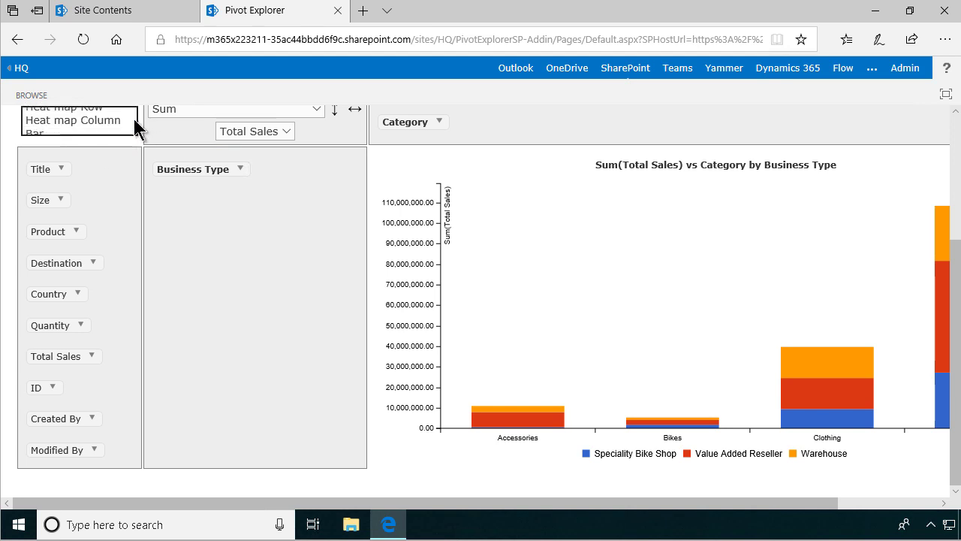
{"action": "left_click", "coordinate": [64, 188]}
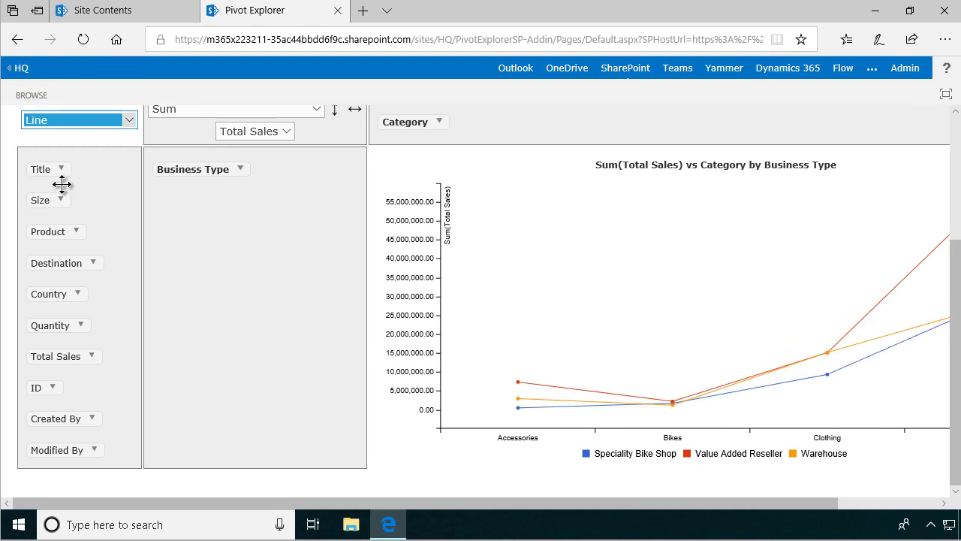
{"action": "left_click", "coordinate": [130, 121]}
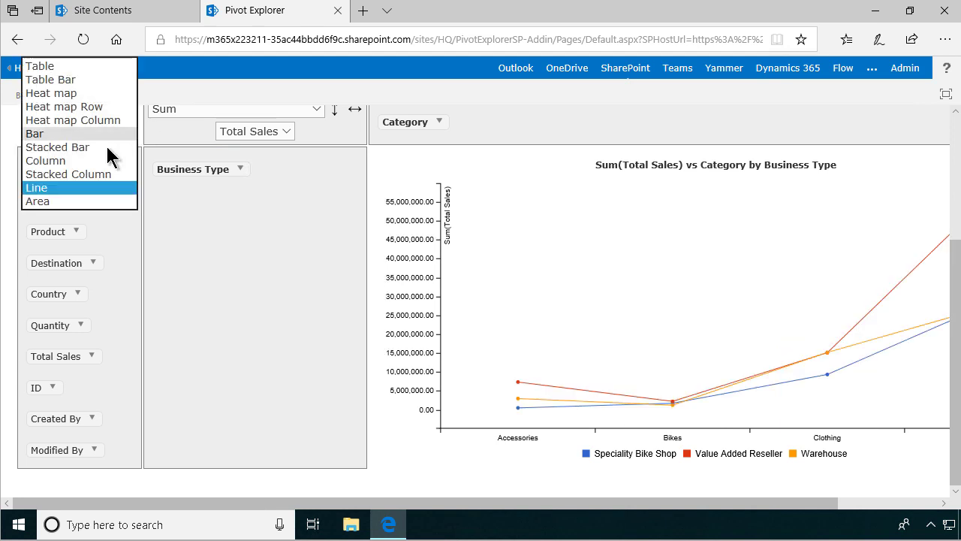
{"action": "left_click", "coordinate": [59, 197]}
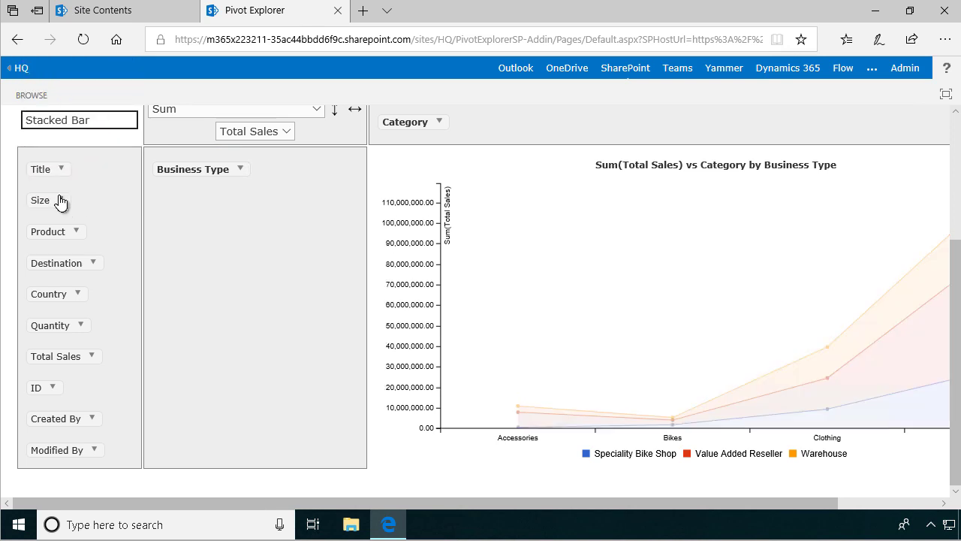
Step: Change the display type back to Stacked Bar and examine Total Sales by Business Type and Category
{"action": "left_click", "coordinate": [131, 120]}
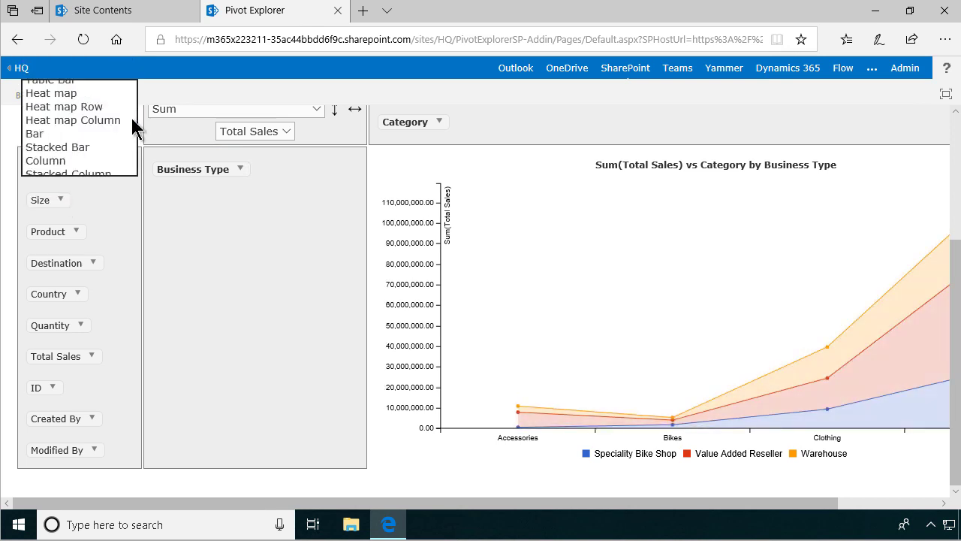
{"action": "left_click", "coordinate": [62, 144]}
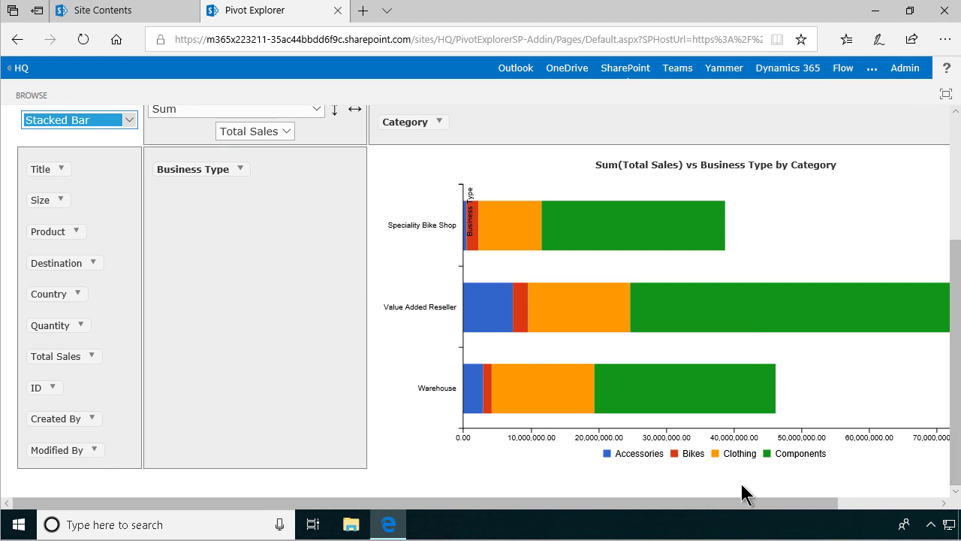
{"action": "left_click_drag", "start_coordinate": [758, 508], "coordinate": [676, 518]}
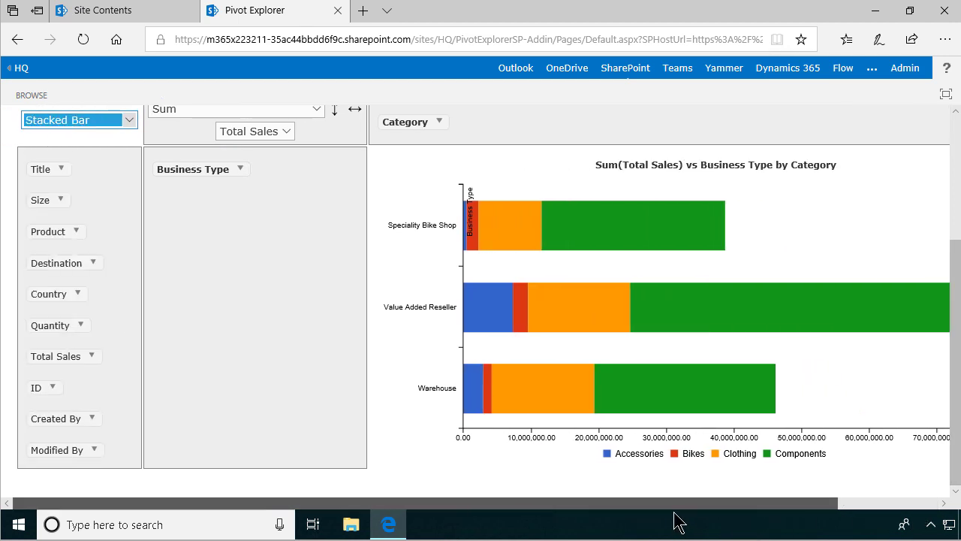
{"action": "mouse_move", "coordinate": [925, 325]}
Step: Save the stacked bar layout as a custom view named "Business Type Bars"
{"action": "scroll", "coordinate": [924, 324], "scroll_direction": "up", "scroll_amount": 2}
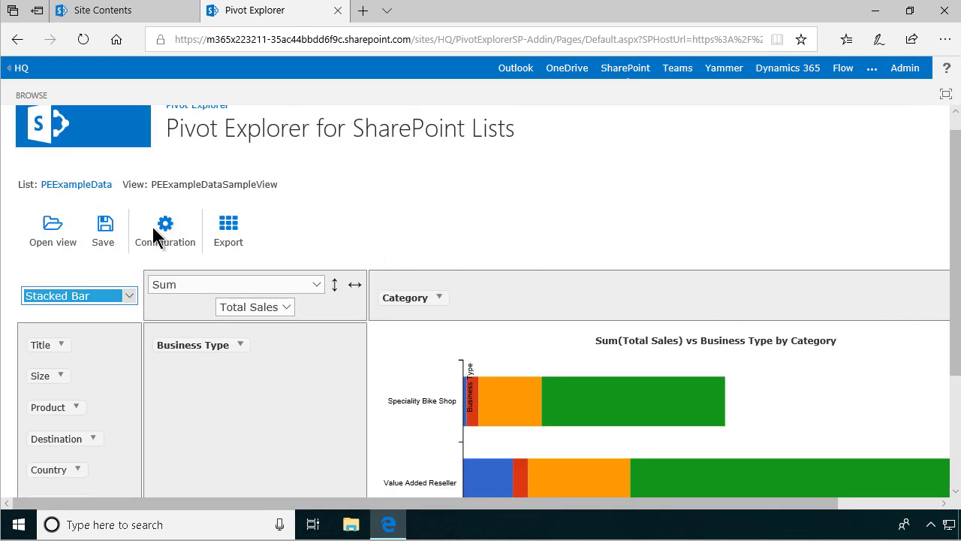
{"action": "left_click", "coordinate": [109, 226]}
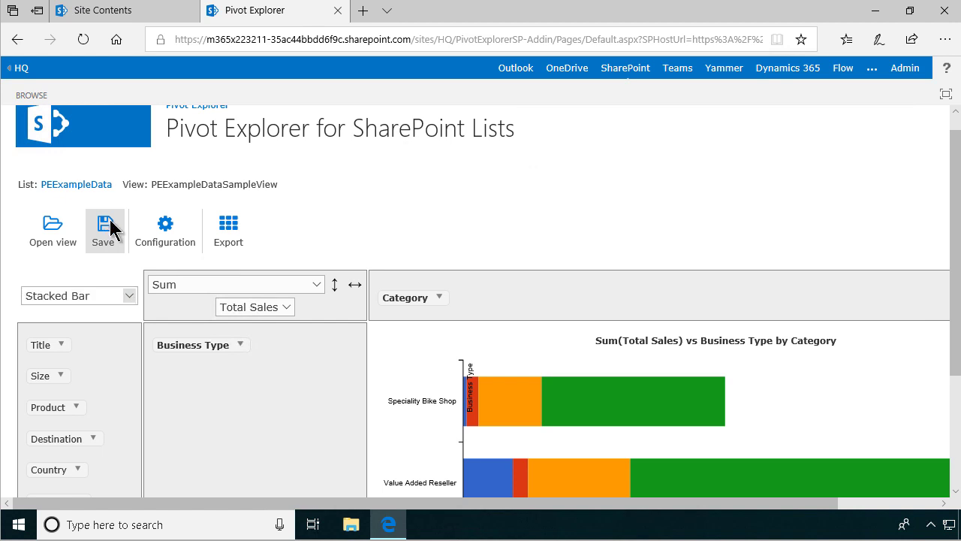
{"action": "left_click", "coordinate": [537, 265]}
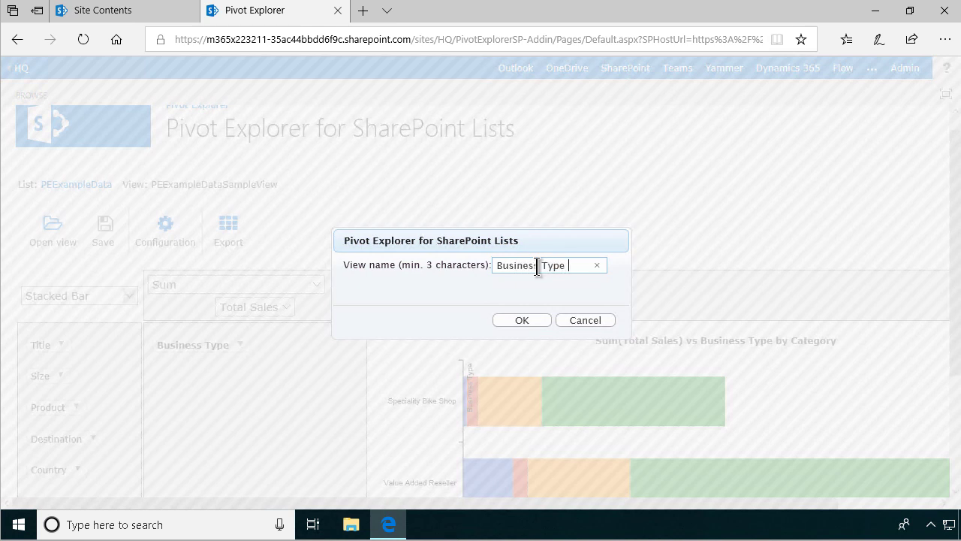
{"action": "left_click", "coordinate": [524, 323]}
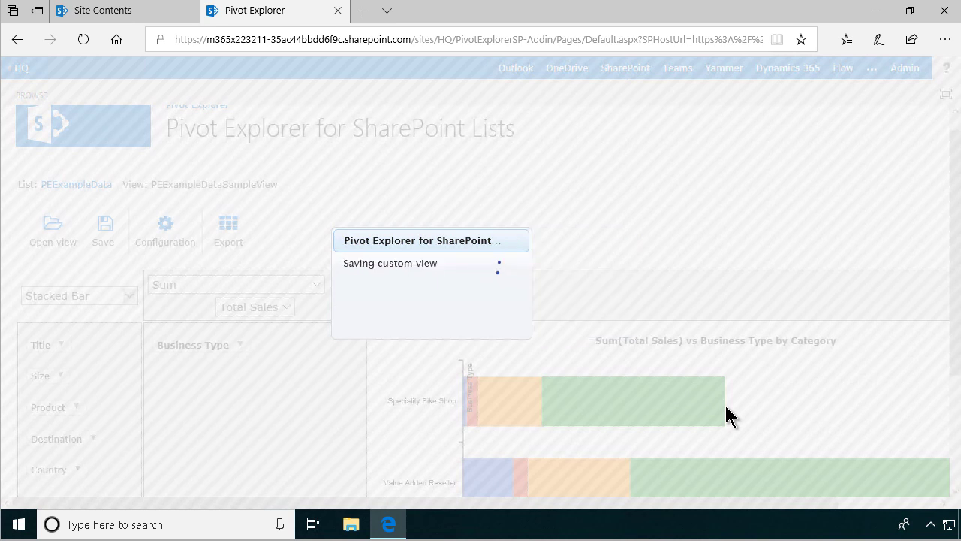
{"action": "left_click", "coordinate": [535, 322]}
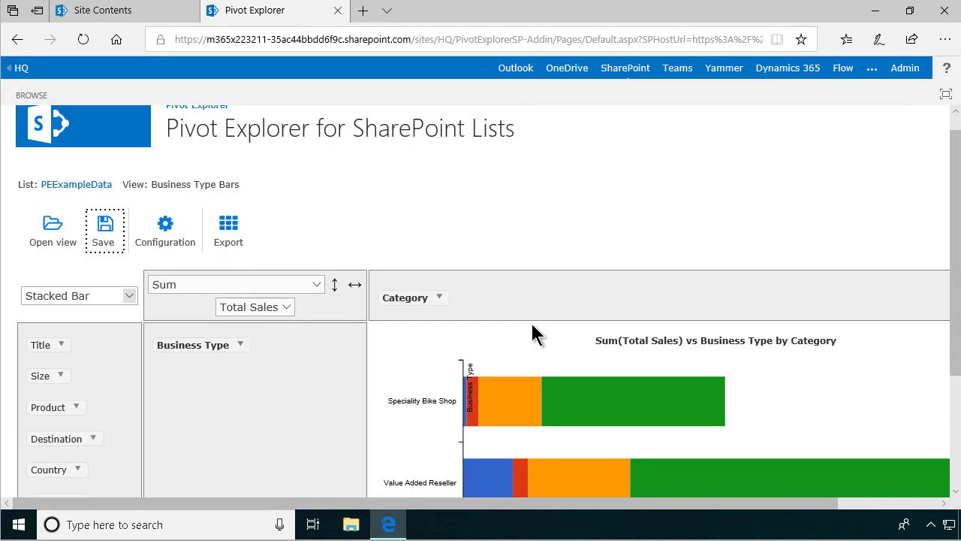
Step: Review the stacked bar chart and change the display type to Heat map
{"action": "scroll", "coordinate": [607, 368], "scroll_direction": "down", "scroll_amount": 3}
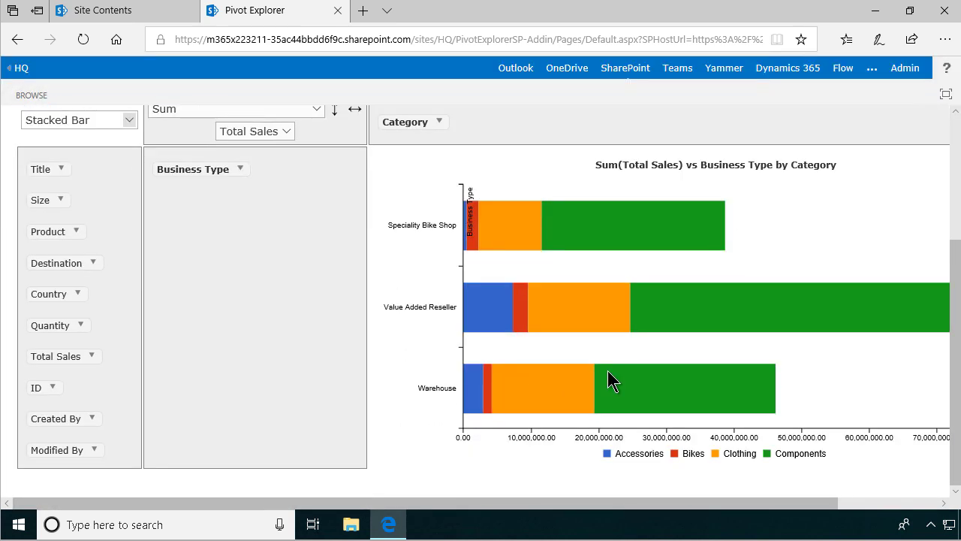
{"action": "scroll", "coordinate": [609, 380], "scroll_direction": "up", "scroll_amount": 3}
{"action": "scroll", "coordinate": [612, 382], "scroll_direction": "down", "scroll_amount": 3}
{"action": "scroll", "coordinate": [610, 380], "scroll_direction": "up", "scroll_amount": 3}
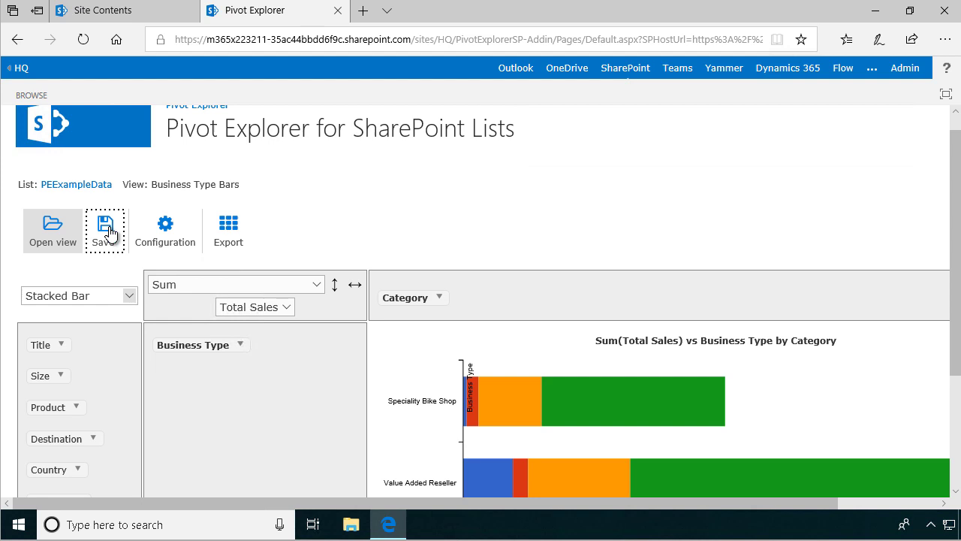
{"action": "left_click", "coordinate": [100, 295]}
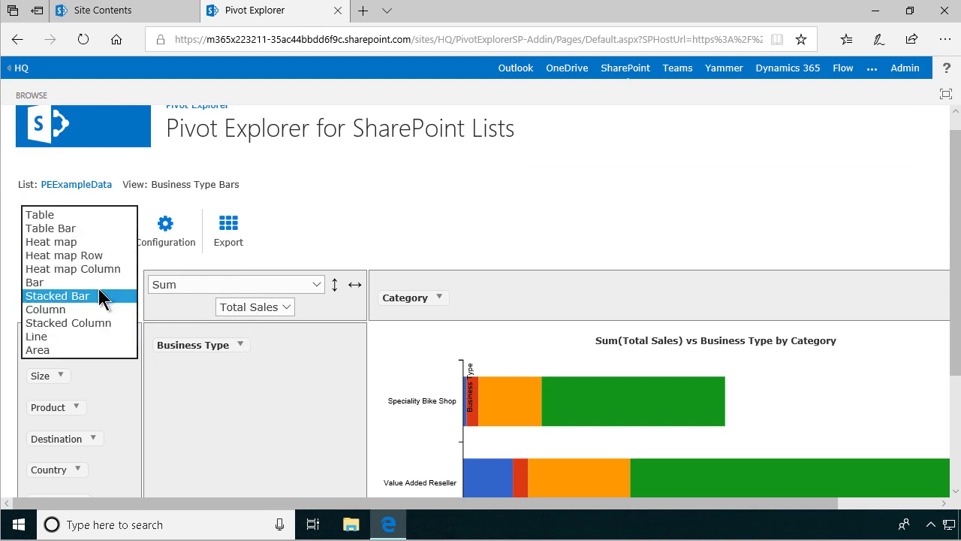
{"action": "left_click", "coordinate": [49, 242]}
Step: Save the heat map layout as a custom view named "Business Type Heat Map"
{"action": "left_click", "coordinate": [103, 227]}
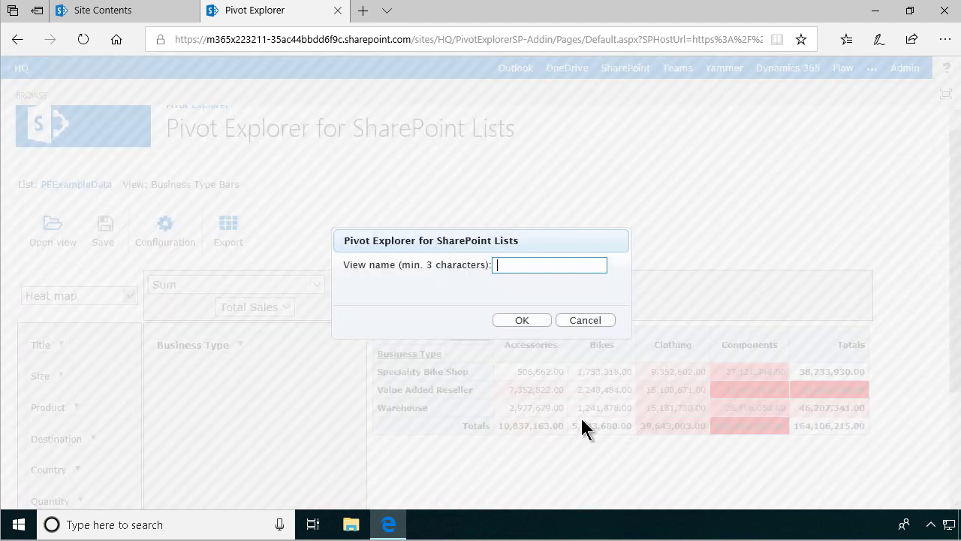
{"action": "type", "text": "Business T"}
{"action": "type", "text": "ype Heat Ma"}
{"action": "type", "text": "p"}
{"action": "left_click", "coordinate": [530, 321]}
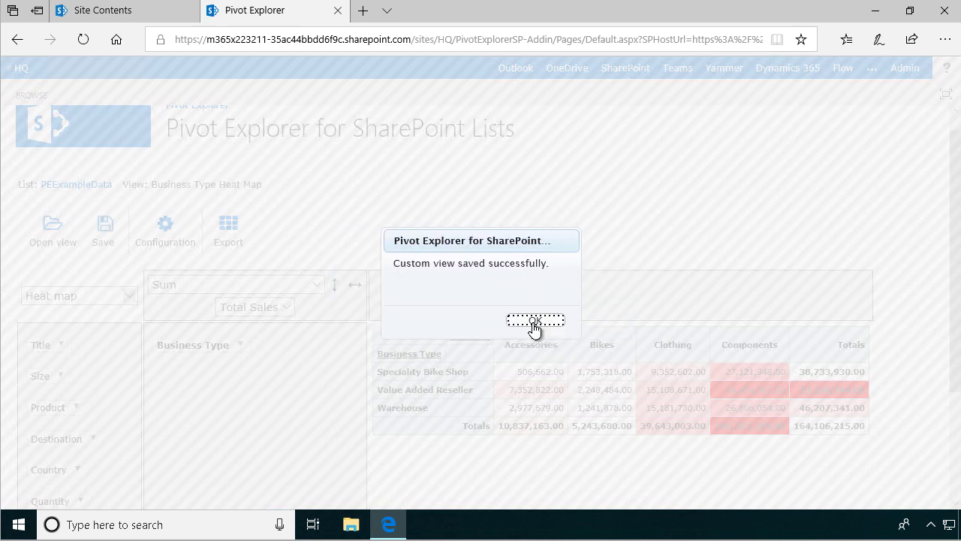
{"action": "left_click", "coordinate": [532, 322]}
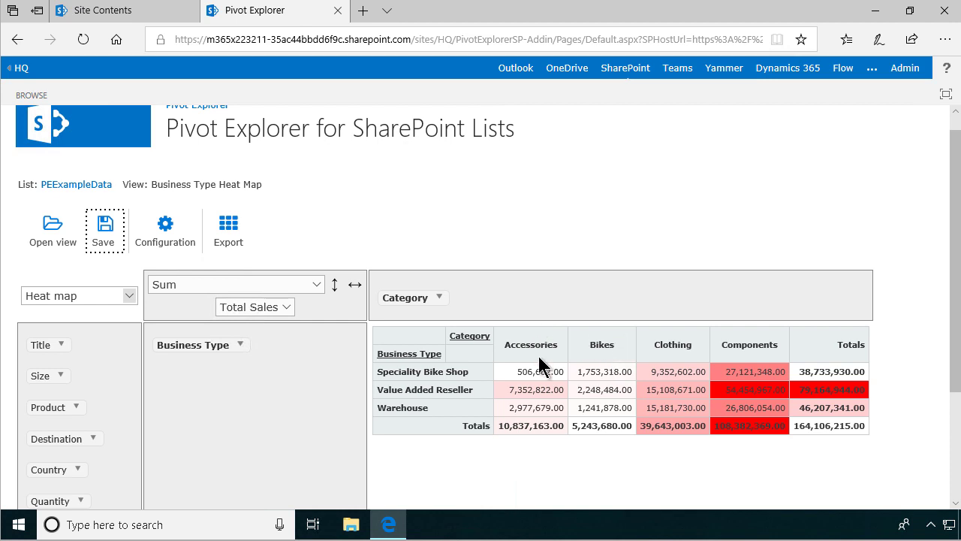
Step: Open the saved view "Business Type Heat Map" for the PEExampleData list
{"action": "left_click", "coordinate": [52, 228]}
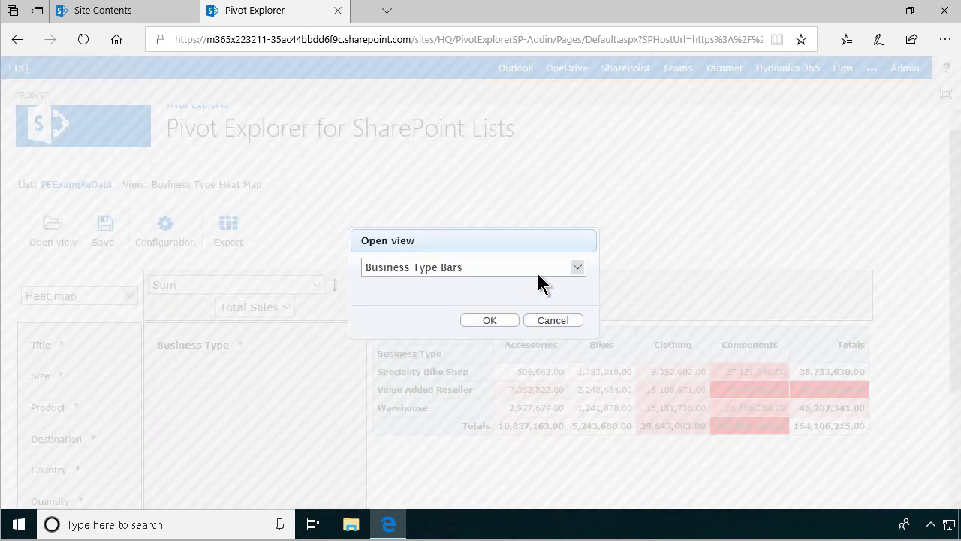
{"action": "left_click", "coordinate": [537, 271]}
{"action": "left_click", "coordinate": [493, 283]}
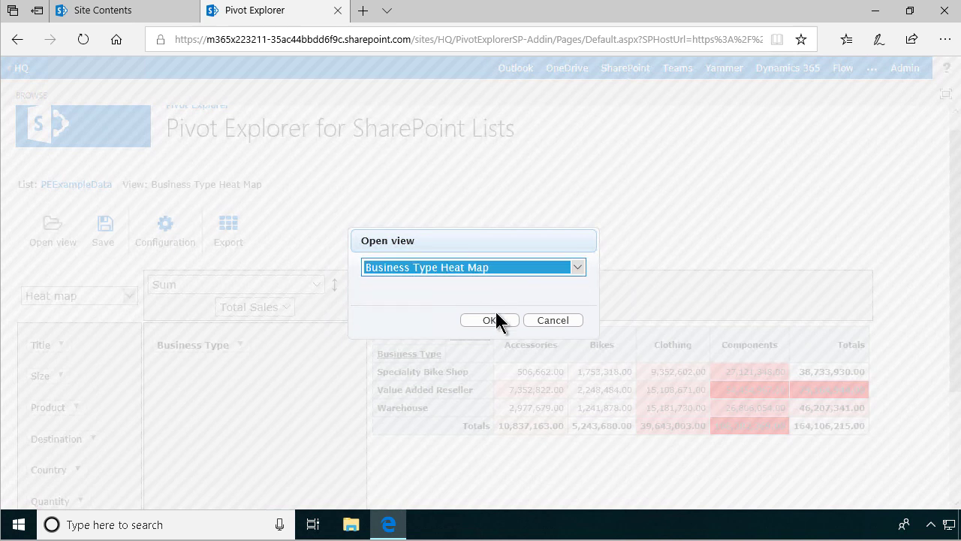
{"action": "left_click", "coordinate": [491, 320]}
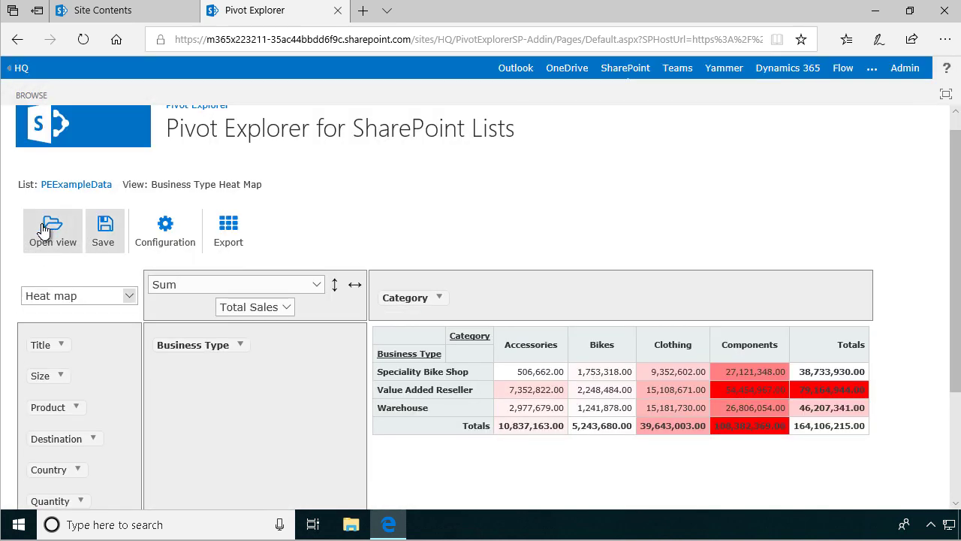
Step: Switch to the saved view "Business Type Bars"
{"action": "left_click", "coordinate": [42, 223]}
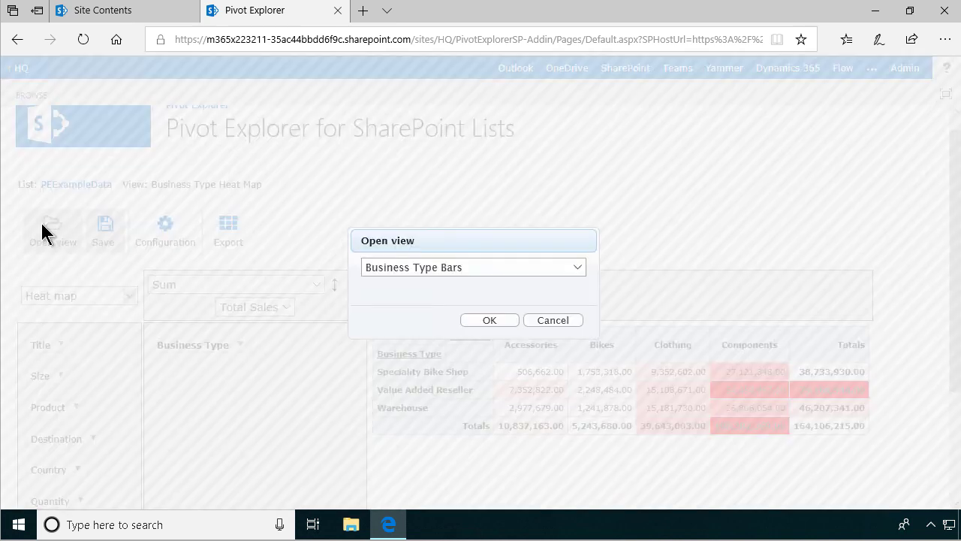
{"action": "left_click", "coordinate": [471, 271]}
{"action": "left_click", "coordinate": [471, 272]}
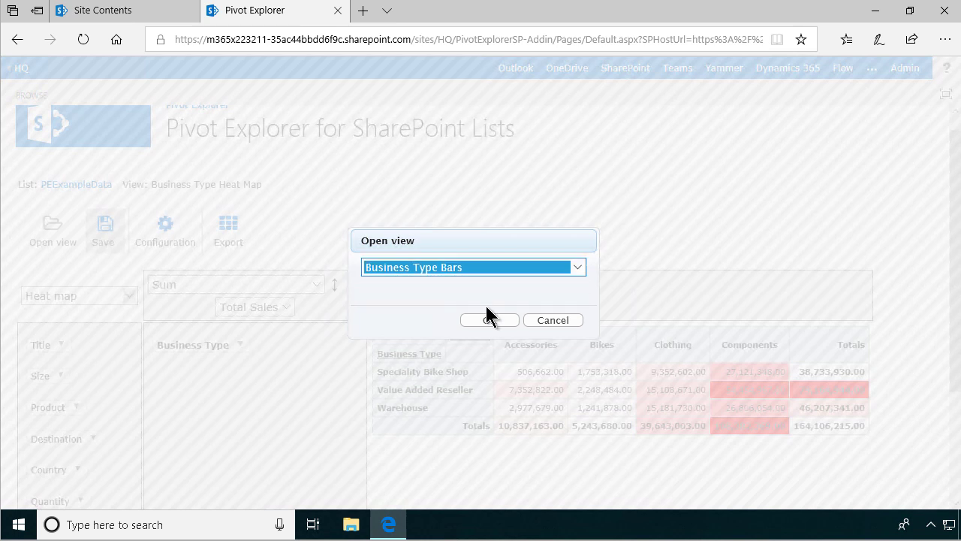
{"action": "left_click", "coordinate": [486, 322]}
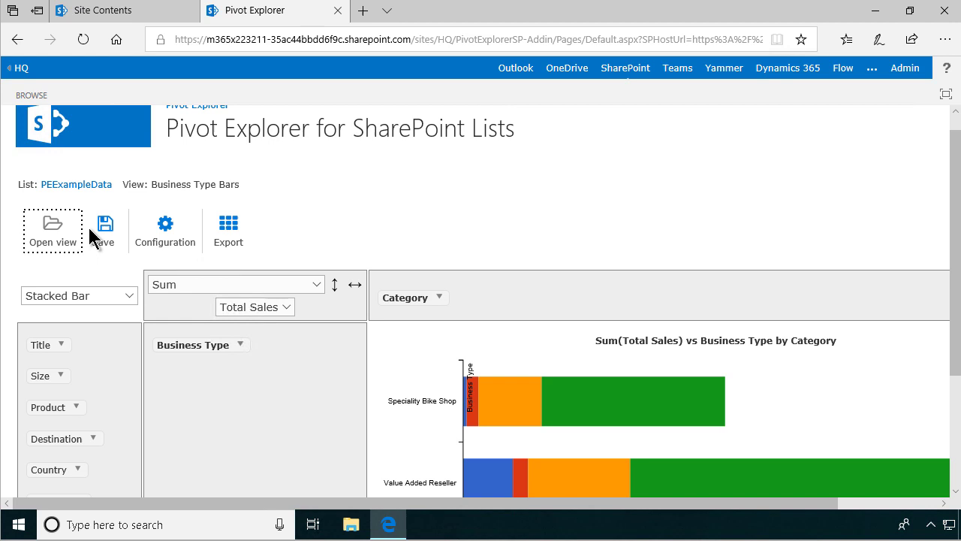
Step: Open the saved view PEExampleDataSampleView and examine its table of Total Sales by Product and Category
{"action": "left_click", "coordinate": [66, 237]}
{"action": "left_click", "coordinate": [459, 271]}
{"action": "left_click", "coordinate": [459, 293]}
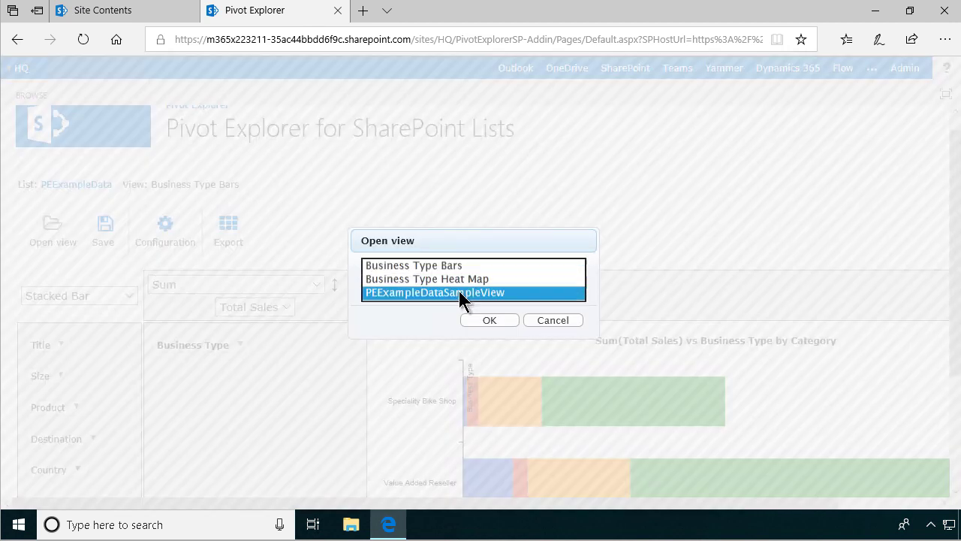
{"action": "left_click", "coordinate": [494, 323]}
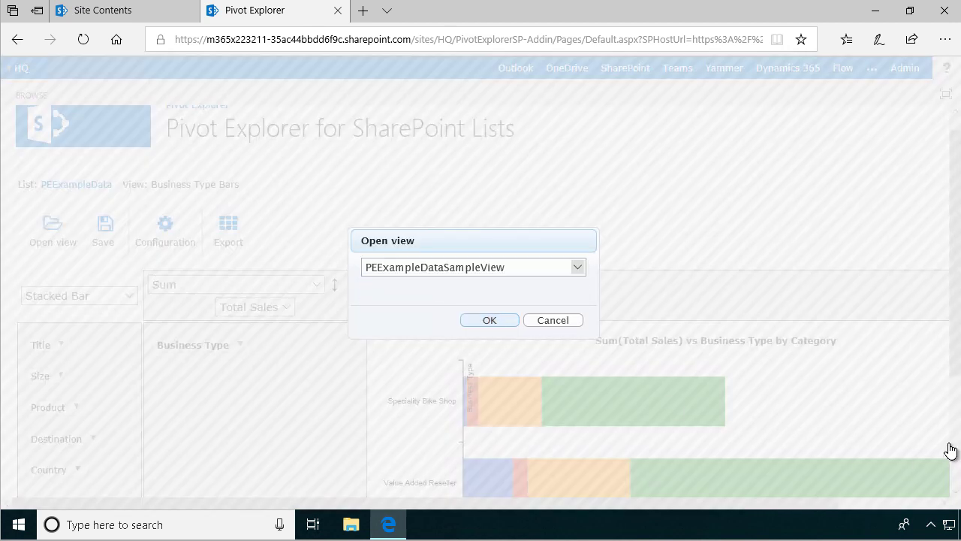
{"action": "scroll", "coordinate": [796, 418], "scroll_direction": "down", "scroll_amount": 2}
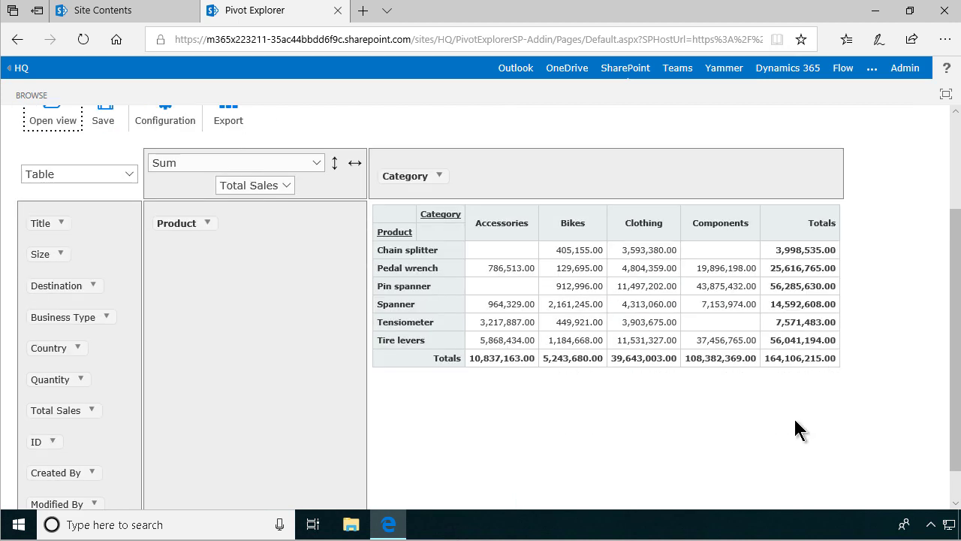
{"action": "scroll", "coordinate": [794, 417], "scroll_direction": "up", "scroll_amount": 3}
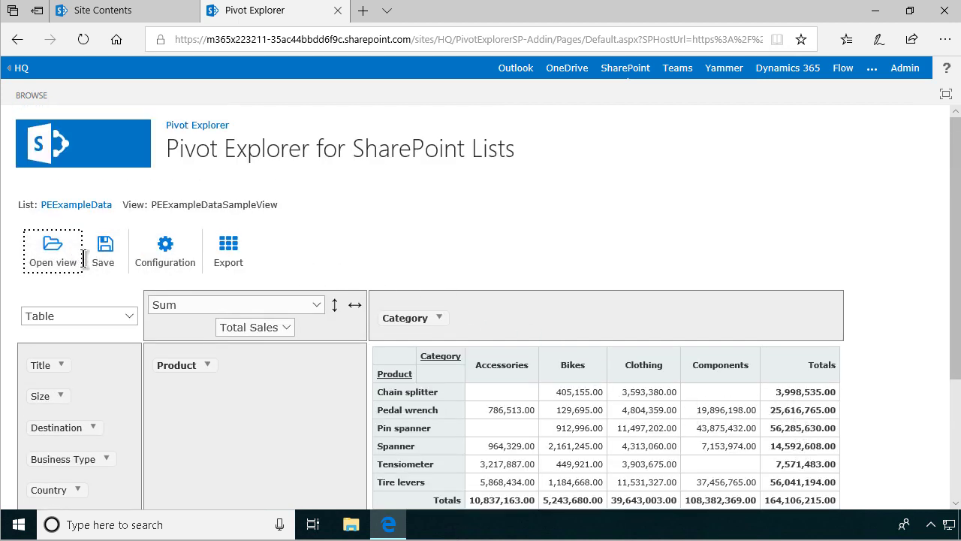
Step: Return to the HQ site and open its Departments list in Pivot Explorer
{"action": "left_click", "coordinate": [18, 68]}
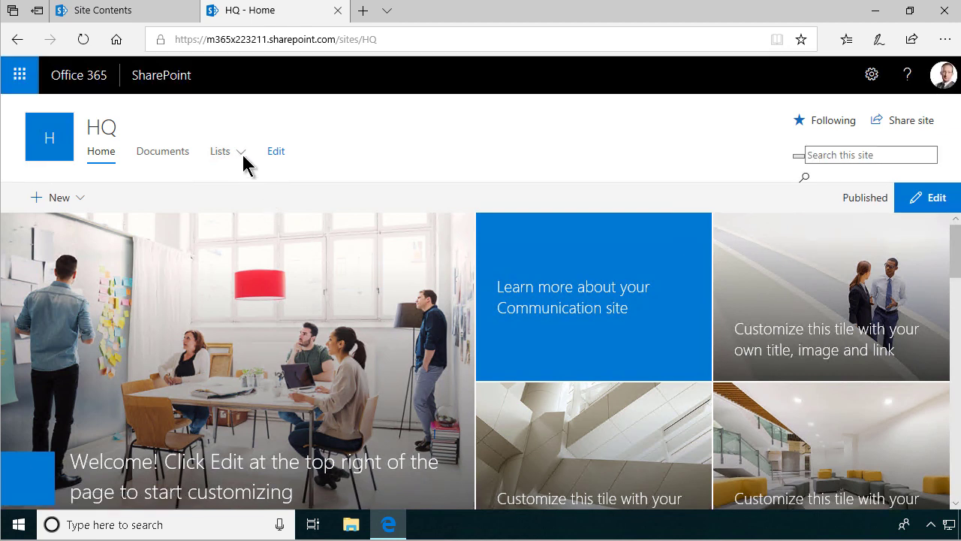
{"action": "mouse_move", "coordinate": [243, 157]}
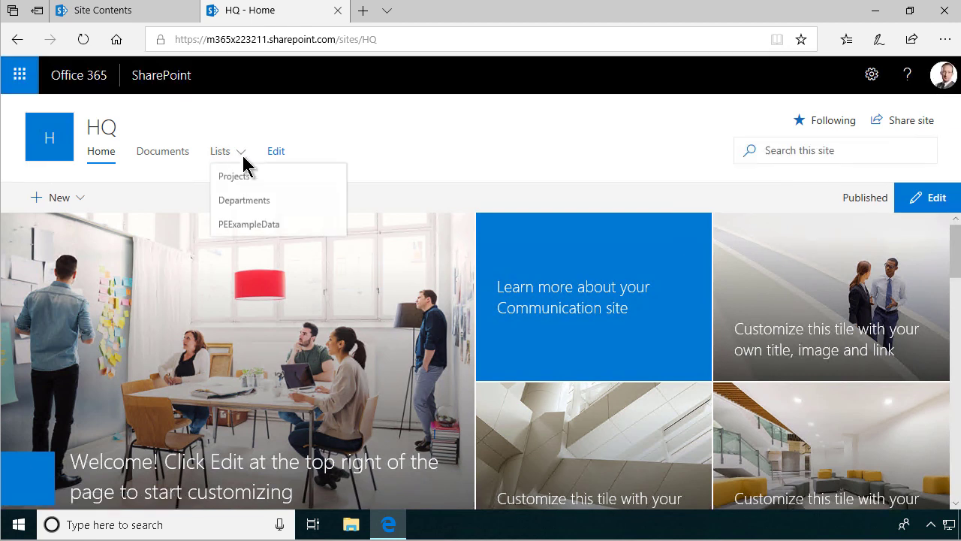
{"action": "left_click", "coordinate": [245, 206]}
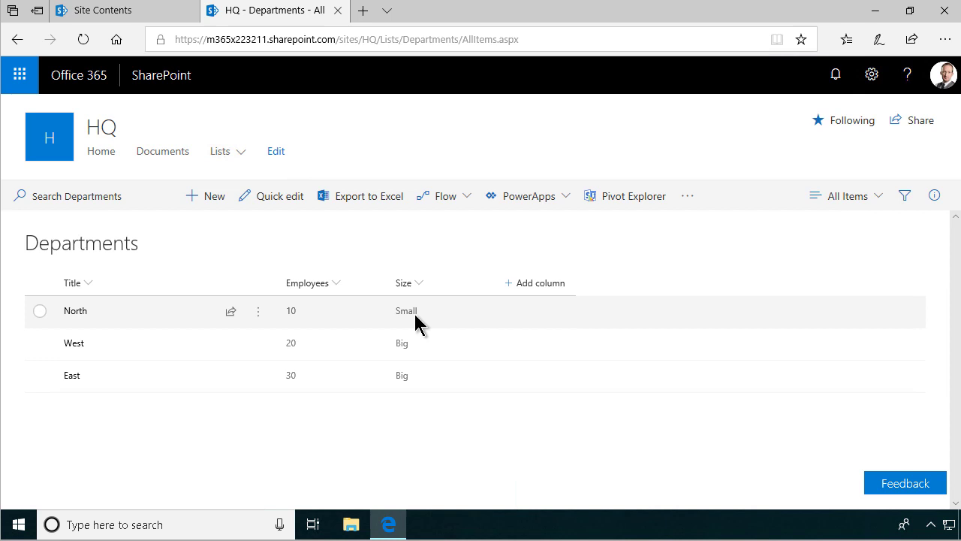
{"action": "left_click", "coordinate": [633, 197]}
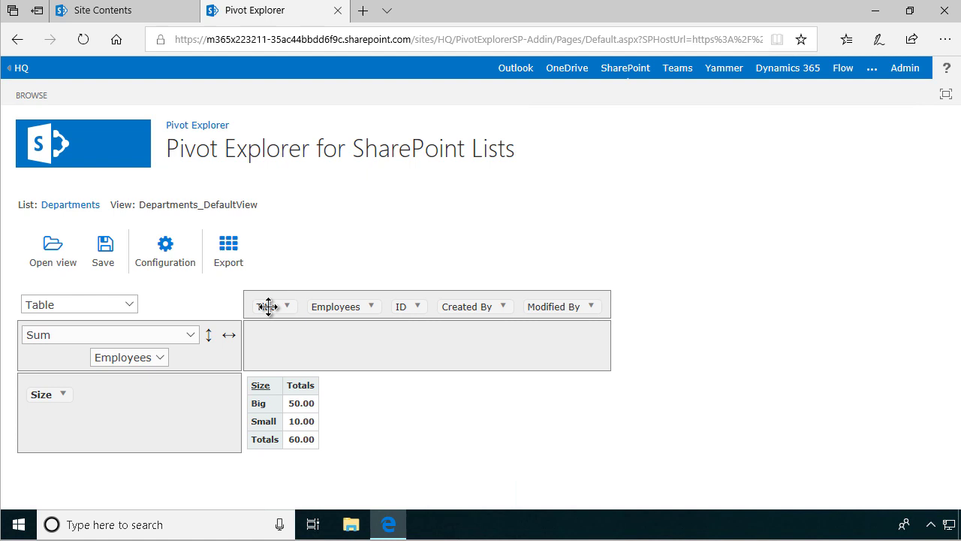
Step: Move Size from the rows to the columns of the Departments pivot table and add Title as the row field
{"action": "left_click_drag", "start_coordinate": [68, 395], "coordinate": [308, 338]}
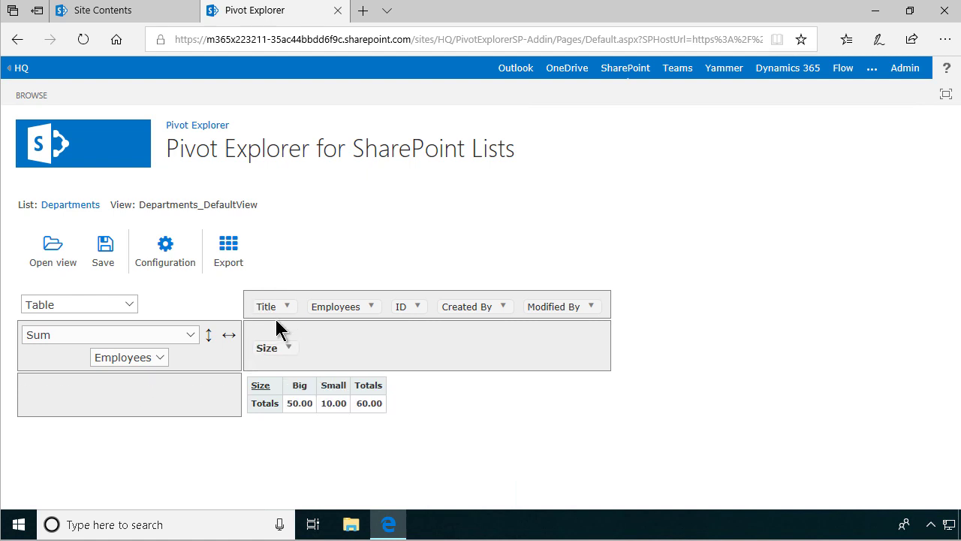
{"action": "left_click_drag", "start_coordinate": [270, 306], "coordinate": [176, 413]}
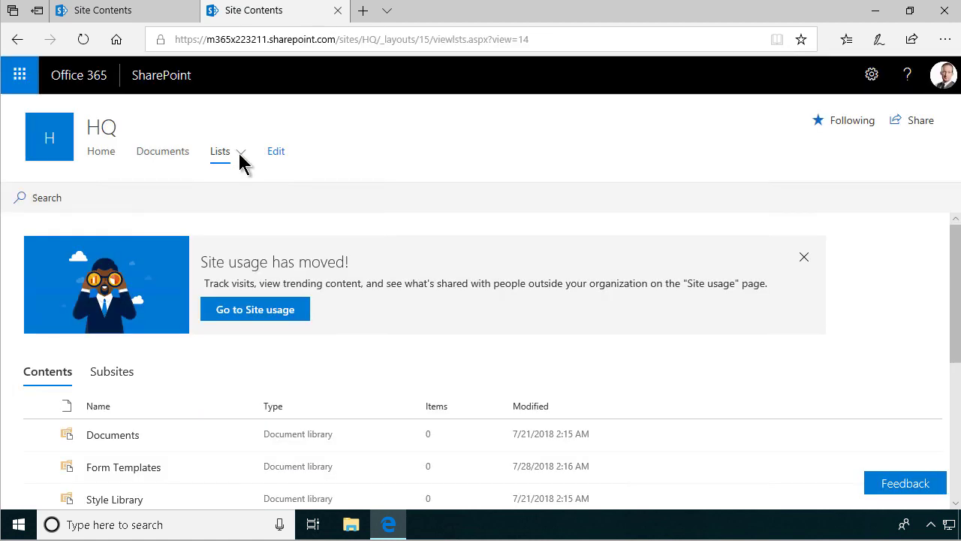
Step: Open the HQ site's Projects list and go to its list settings
{"action": "left_click", "coordinate": [242, 152]}
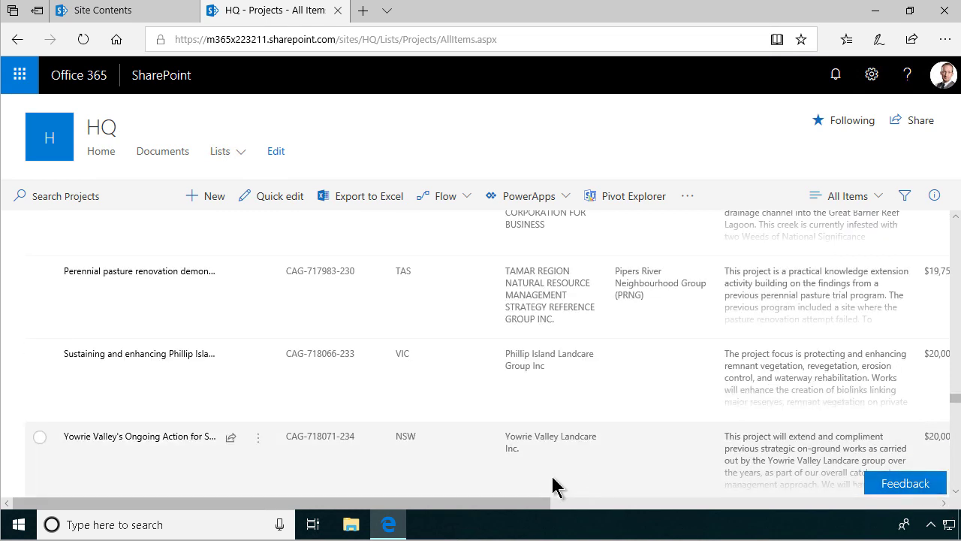
{"action": "left_click", "coordinate": [870, 75]}
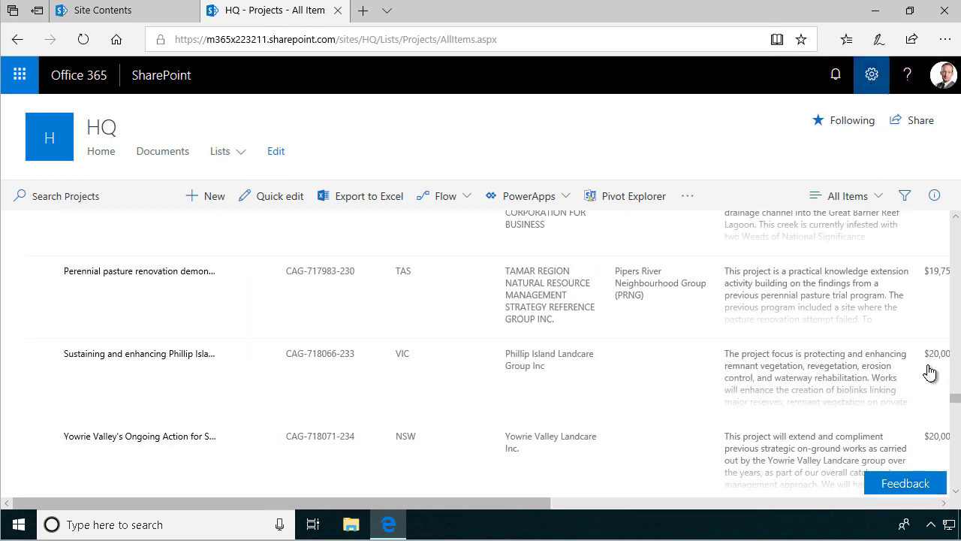
{"action": "left_click", "coordinate": [825, 267]}
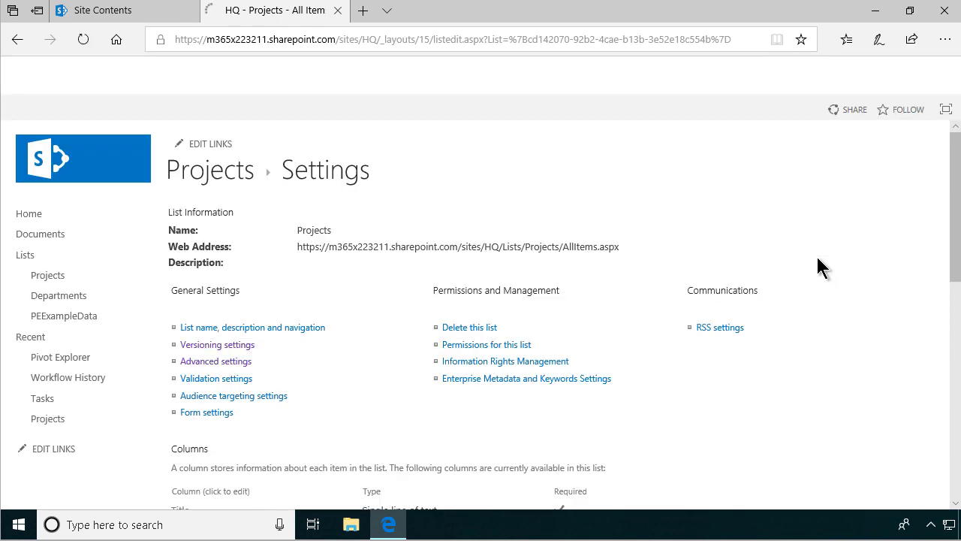
Step: Set the Projects list to display in the Classic experience in its advanced settings and save the change
{"action": "left_click", "coordinate": [225, 362]}
{"action": "scroll", "coordinate": [669, 378], "scroll_direction": "down", "scroll_amount": 10}
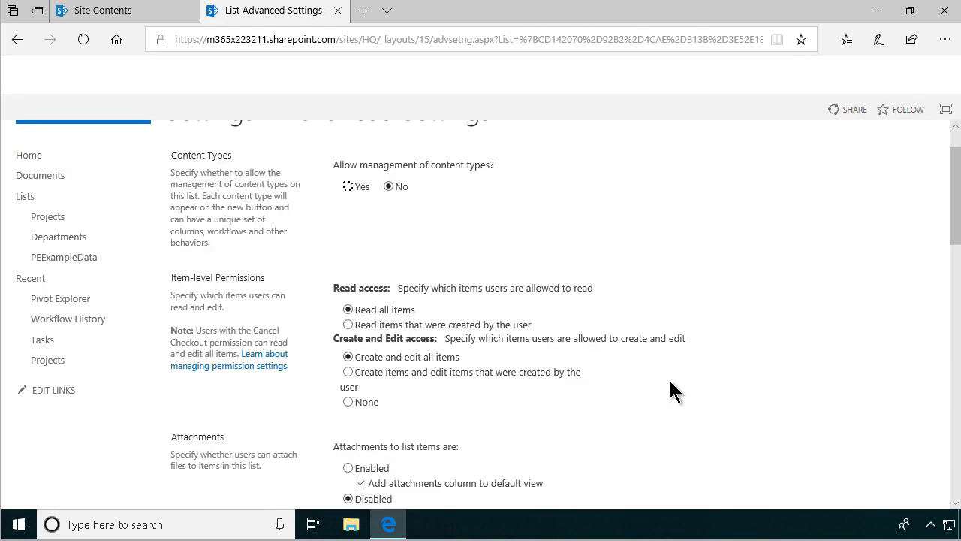
{"action": "scroll", "coordinate": [668, 390], "scroll_direction": "down", "scroll_amount": 2}
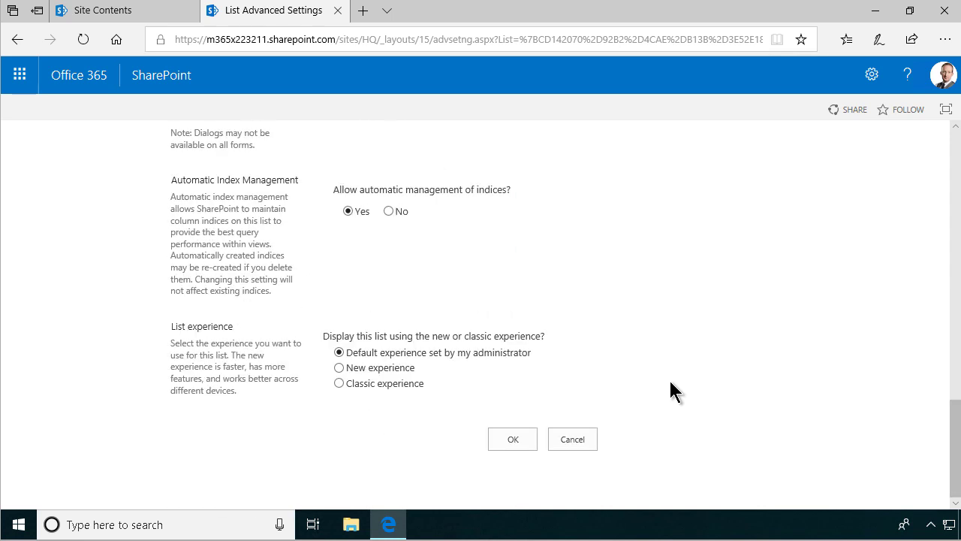
{"action": "left_click", "coordinate": [339, 383]}
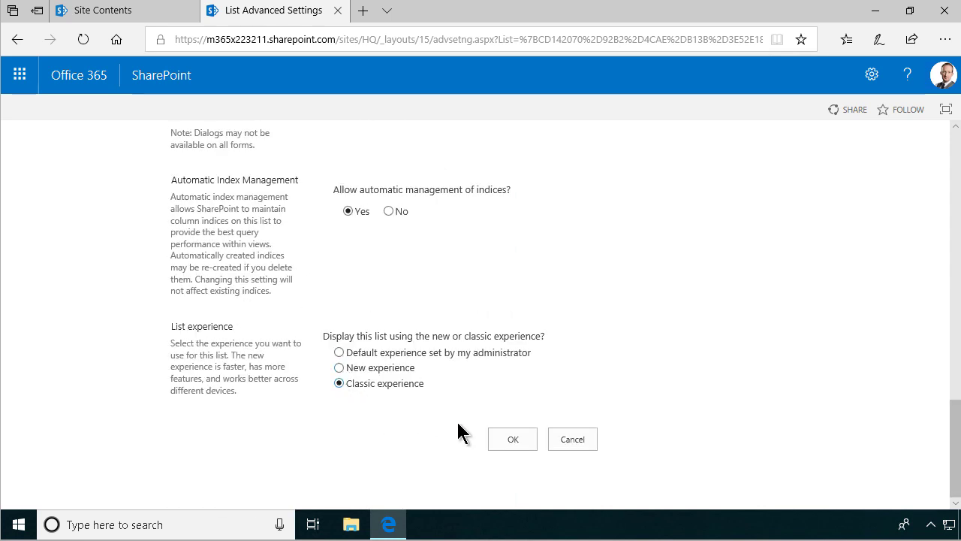
{"action": "left_click", "coordinate": [504, 443]}
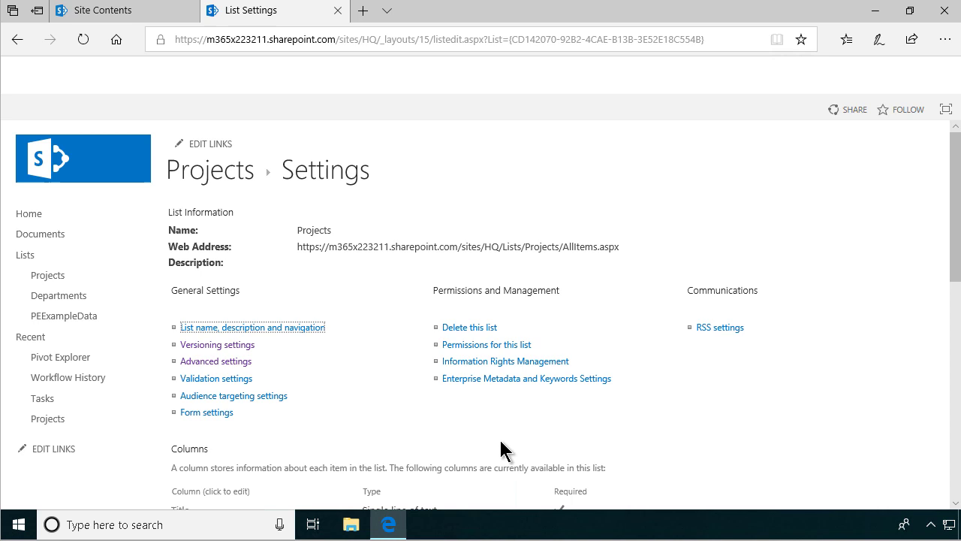
Step: Return to the Projects list, open it in Pivot Explorer and examine the bar chart of summed Approved Budget by State
{"action": "left_click", "coordinate": [225, 172]}
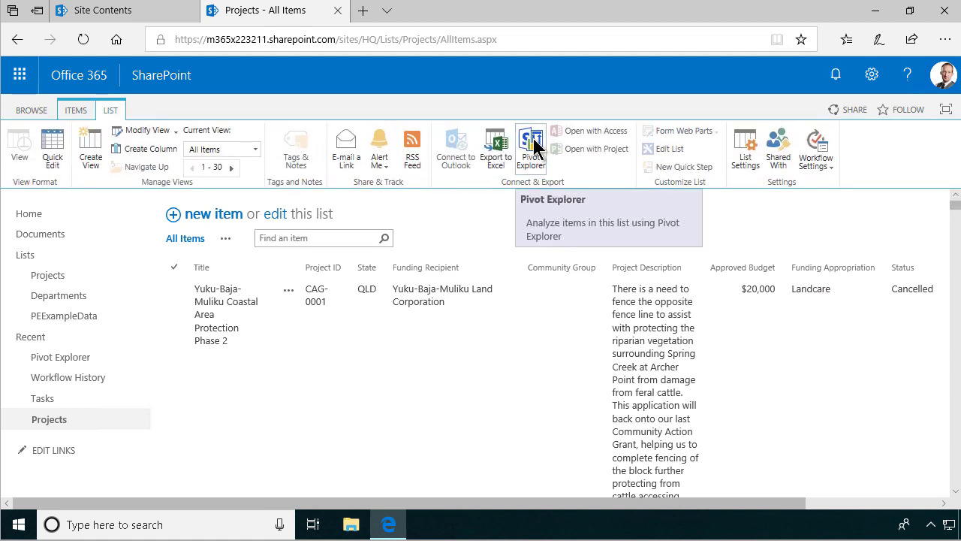
{"action": "left_click", "coordinate": [533, 138]}
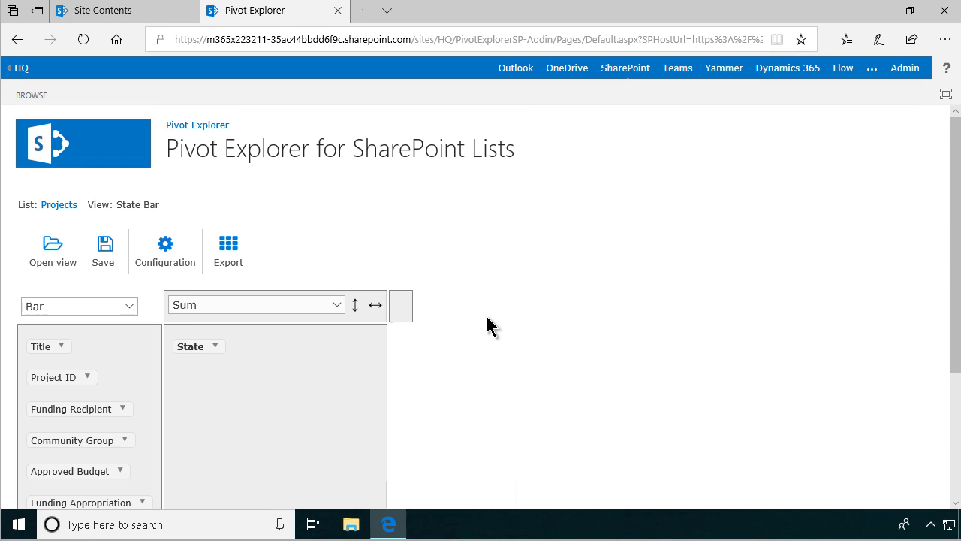
{"action": "scroll", "coordinate": [781, 366], "scroll_direction": "down", "scroll_amount": 3}
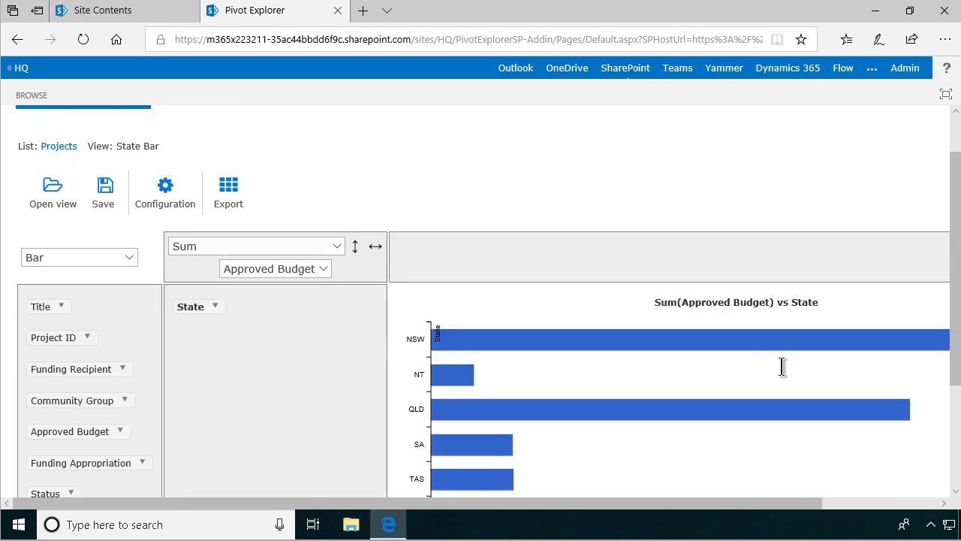
{"action": "scroll", "coordinate": [782, 366], "scroll_direction": "up", "scroll_amount": 1}
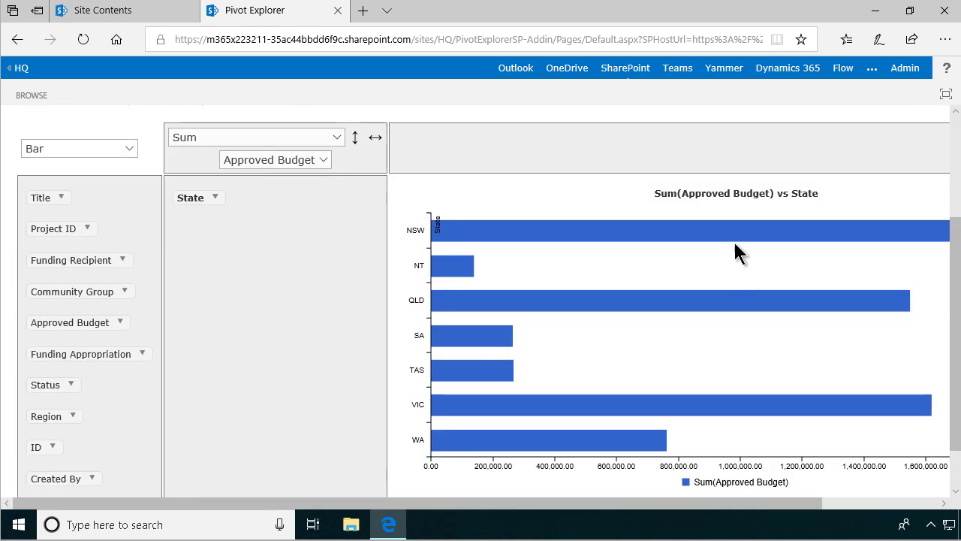
{"action": "scroll", "coordinate": [788, 218], "scroll_direction": "up", "scroll_amount": 1}
{"action": "scroll", "coordinate": [788, 225], "scroll_direction": "down", "scroll_amount": 1}
{"action": "scroll", "coordinate": [787, 240], "scroll_direction": "up", "scroll_amount": 2}
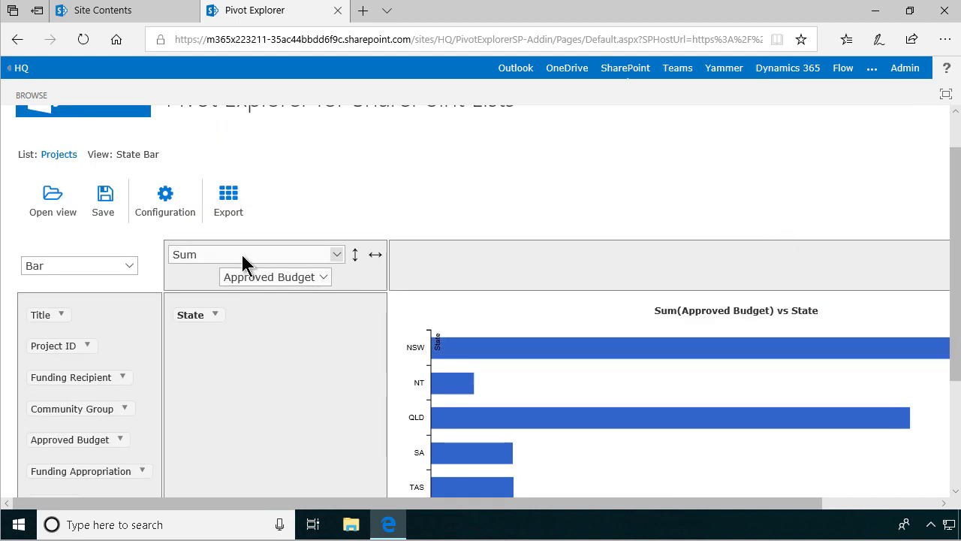
{"action": "left_click", "coordinate": [309, 279]}
{"action": "left_click", "coordinate": [310, 279]}
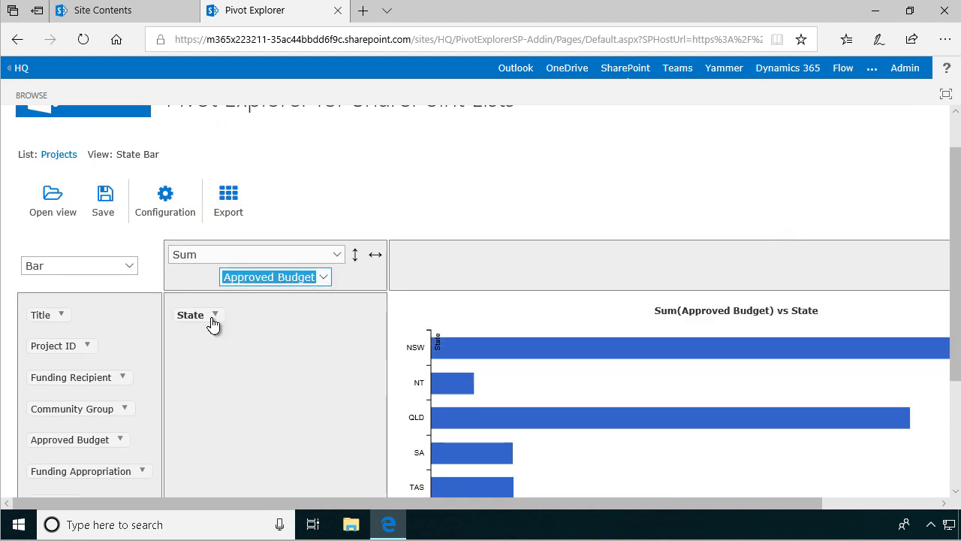
Step: Replace State with Status as the row field of the Projects bar chart
{"action": "left_click_drag", "start_coordinate": [213, 322], "coordinate": [64, 338]}
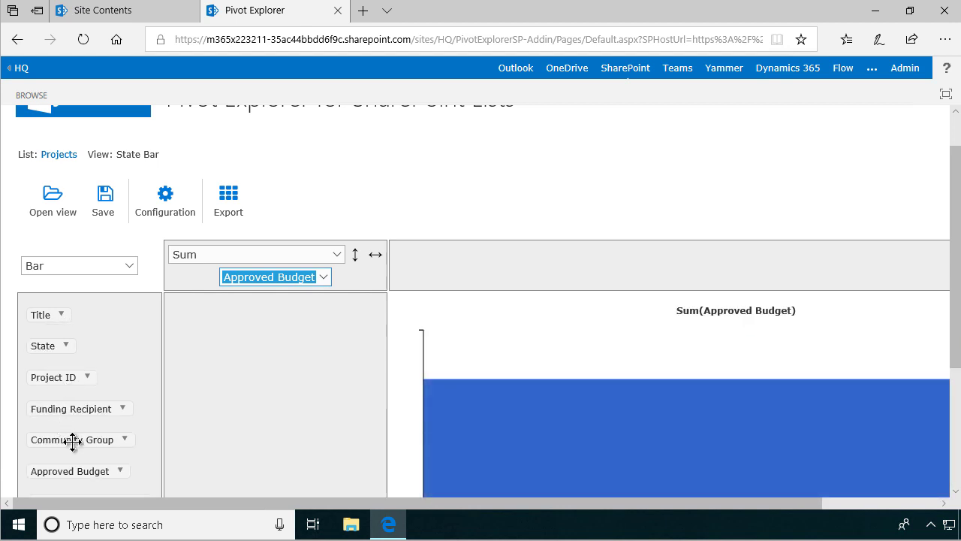
{"action": "scroll", "coordinate": [203, 409], "scroll_direction": "down", "scroll_amount": 2}
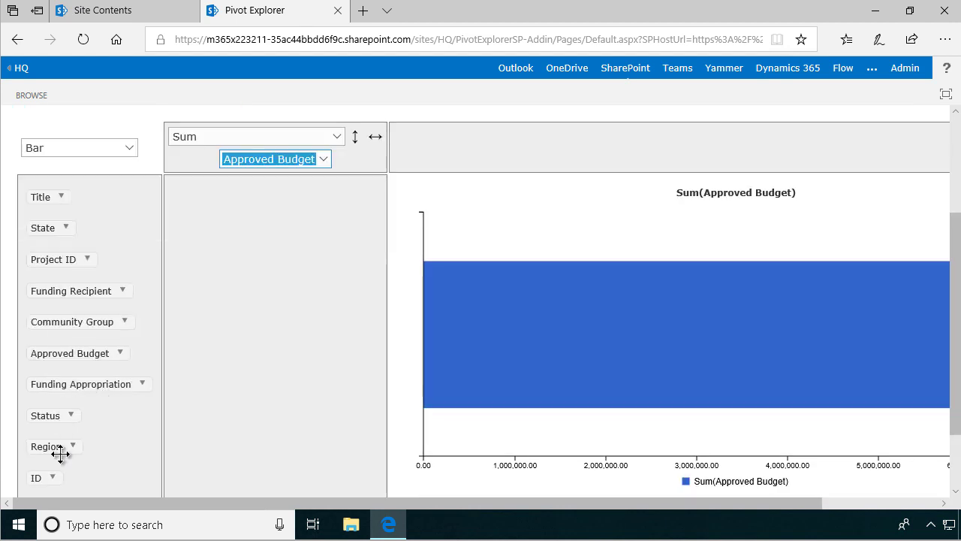
{"action": "left_click_drag", "start_coordinate": [45, 415], "coordinate": [210, 260]}
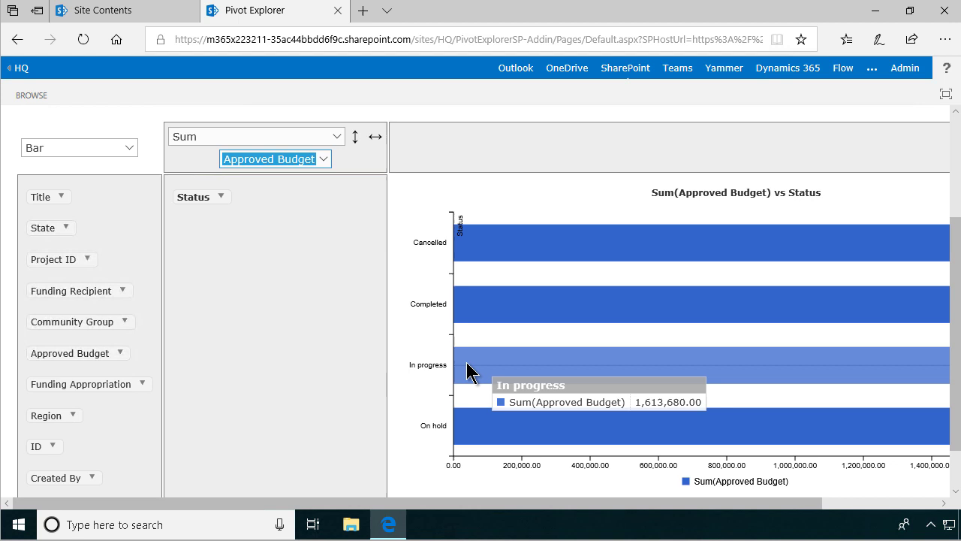
Step: Examine the full width of the Approved Budget by Status chart and review the available chart types
{"action": "scroll", "coordinate": [488, 502], "scroll_direction": "right", "scroll_amount": 2}
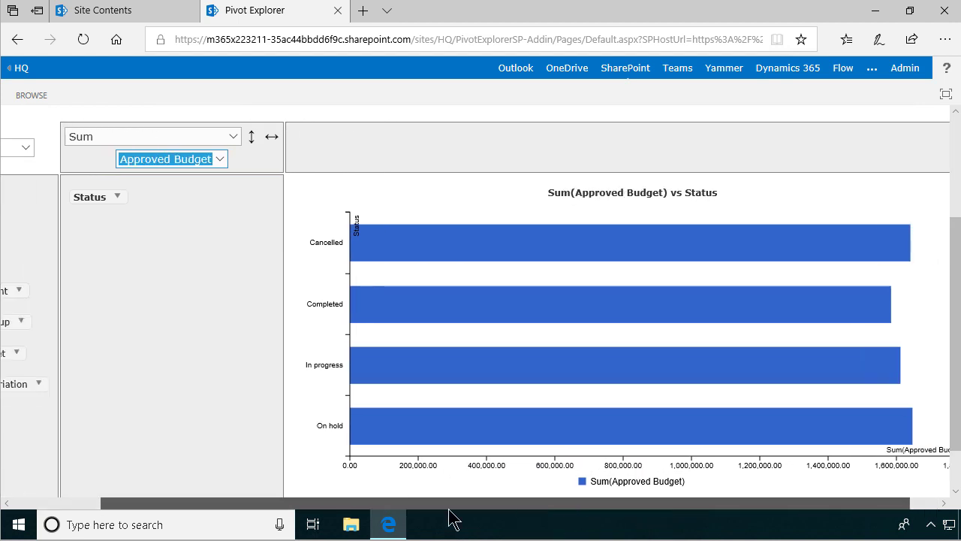
{"action": "scroll", "coordinate": [451, 502], "scroll_direction": "left", "scroll_amount": 2}
{"action": "scroll", "coordinate": [361, 369], "scroll_direction": "up", "scroll_amount": 3}
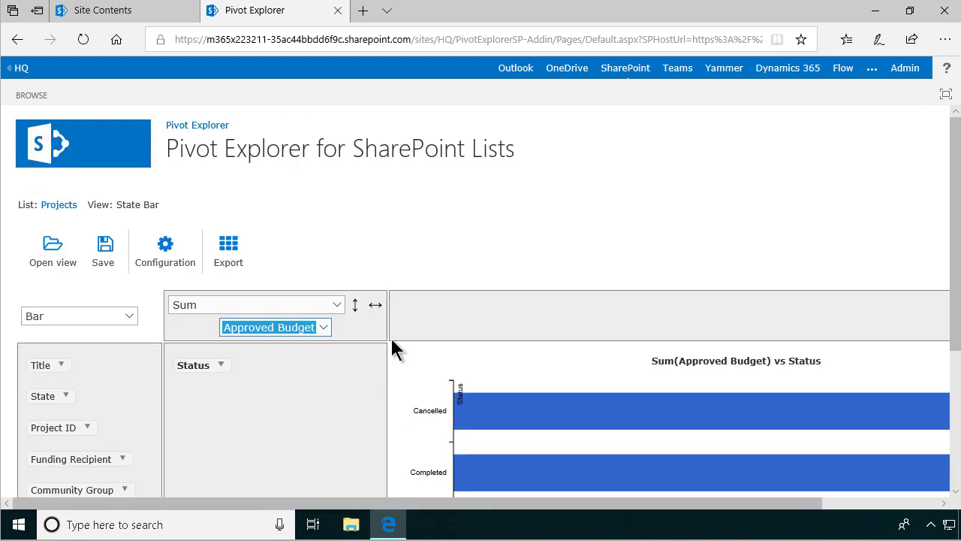
{"action": "left_click", "coordinate": [130, 315]}
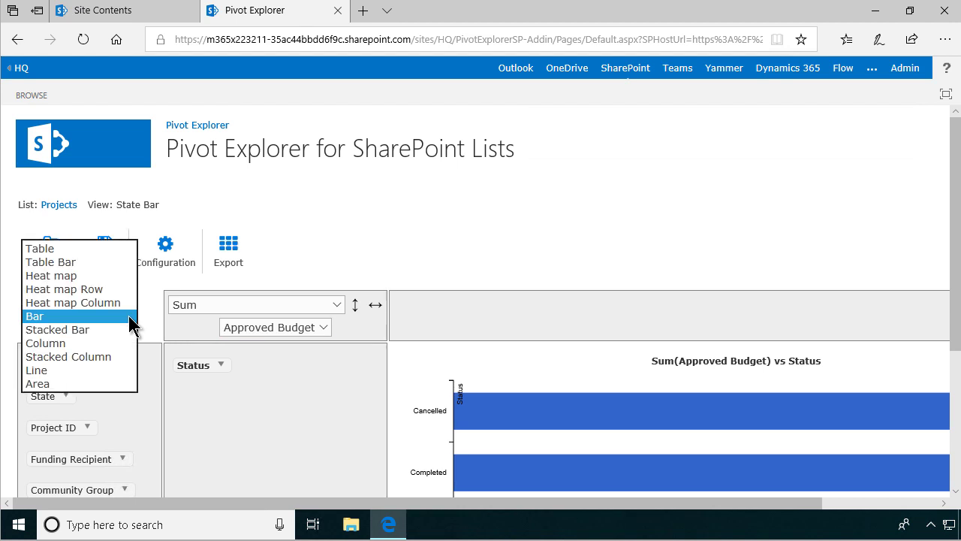
{"action": "left_click", "coordinate": [335, 190]}
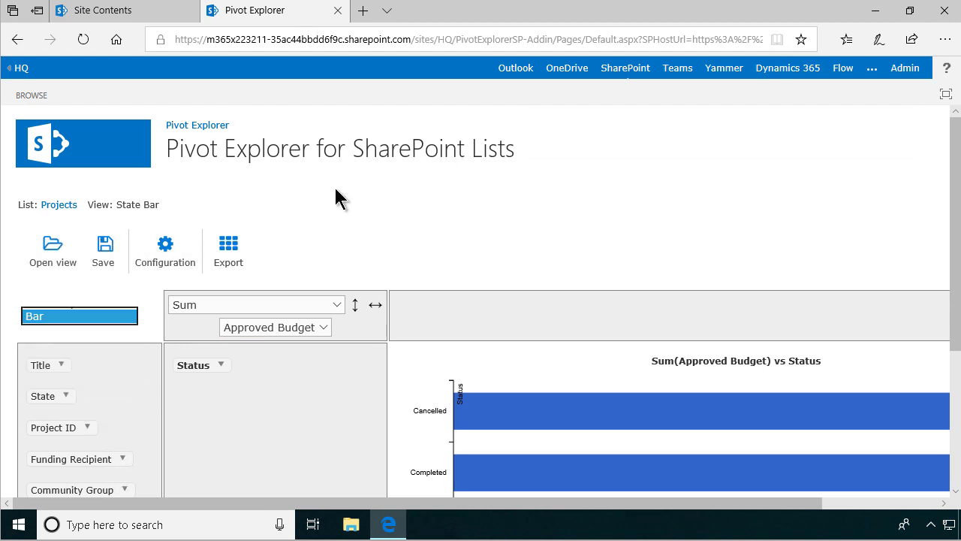